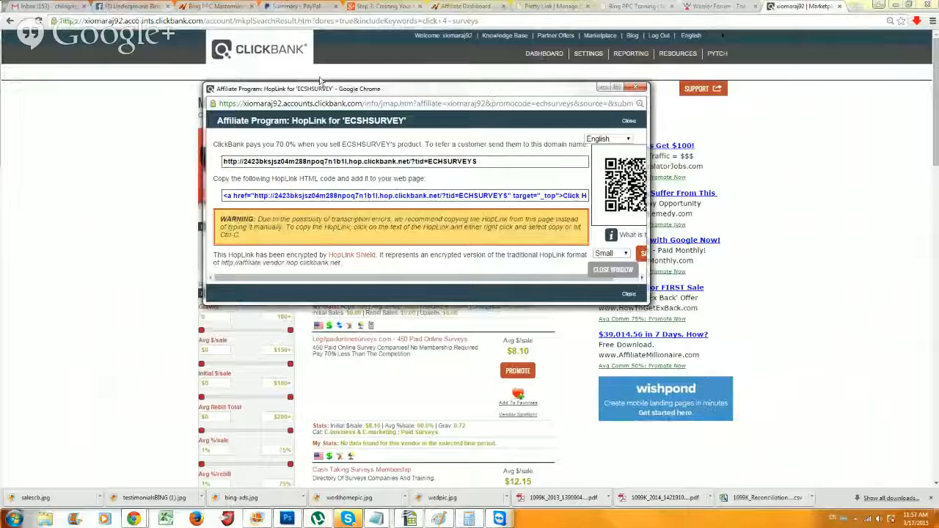
Load the Bing Ads campaigns page in a new browser tab
click(854, 11)
text(https://bingads.microsoft.com/Campaign/Campaigns?cid=12204802&aid=2608452)
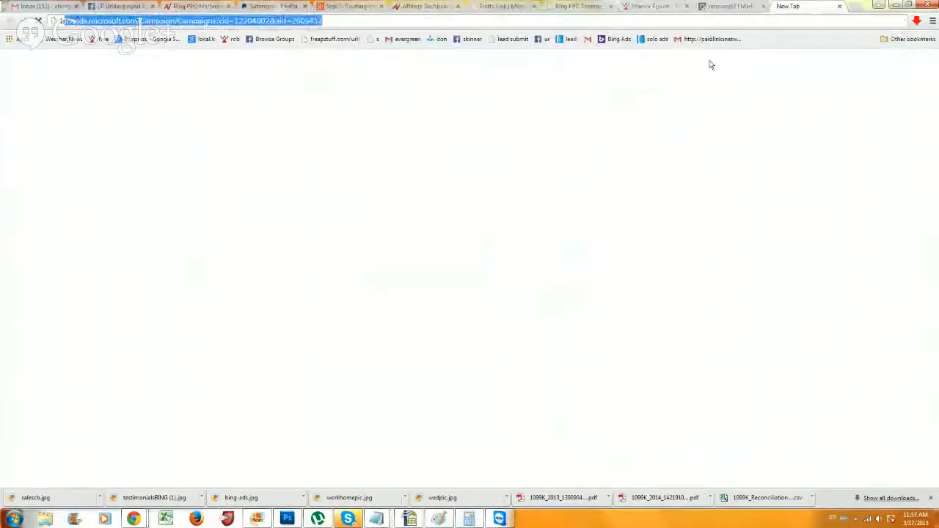
key(Return)
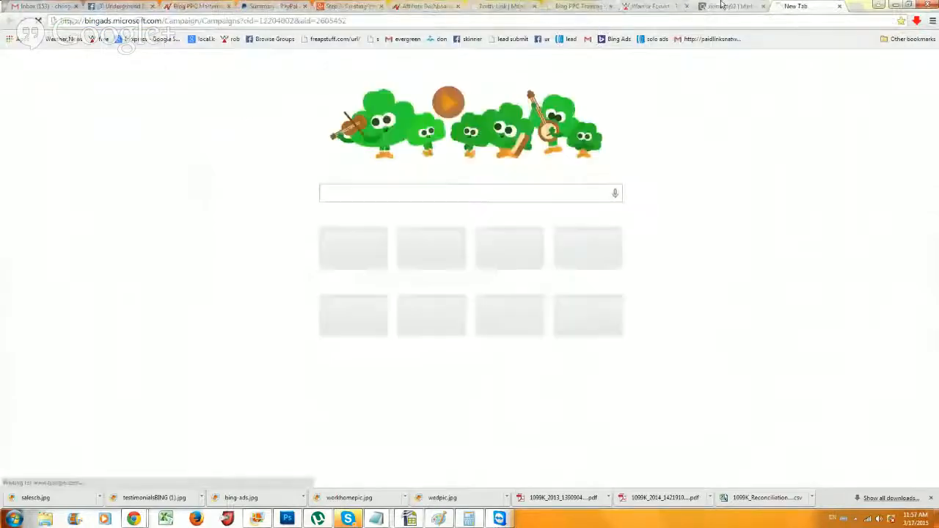
Copy the plain encrypted ECSHSURVEY HopLink address from ClickBank's HopLink window
click(722, 10)
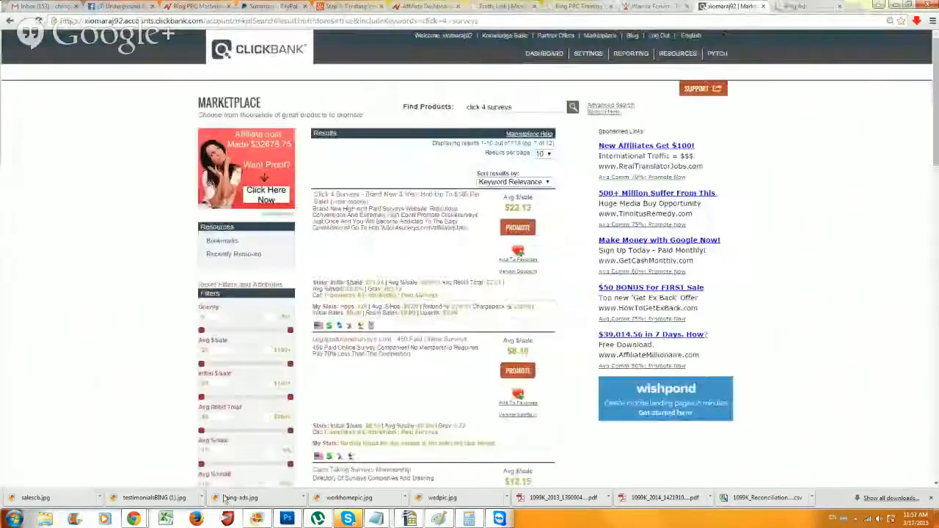
mouse_move(133, 519)
click(355, 482)
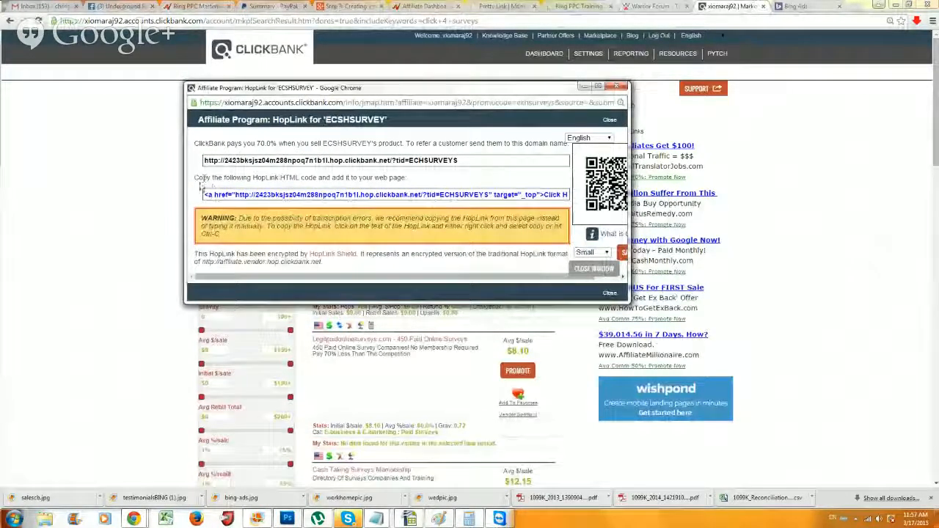
drag(213, 194, 524, 199)
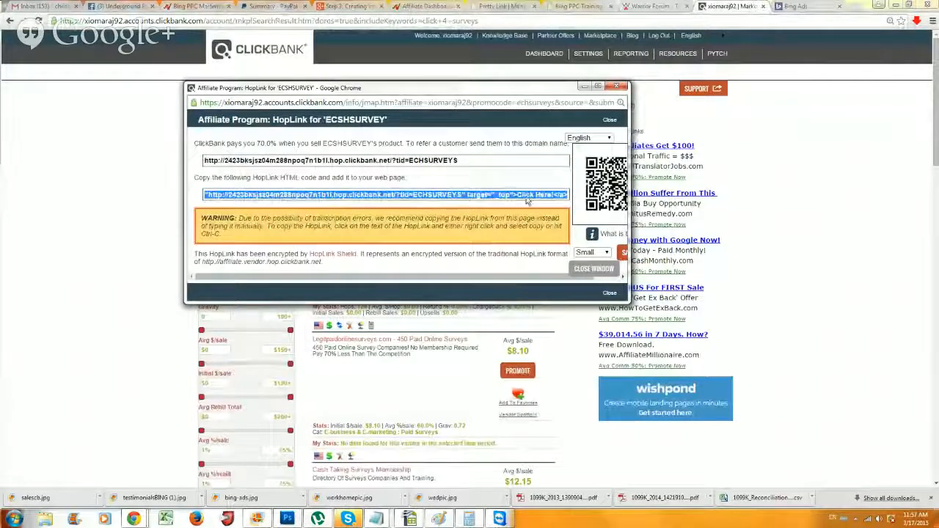
click(524, 200)
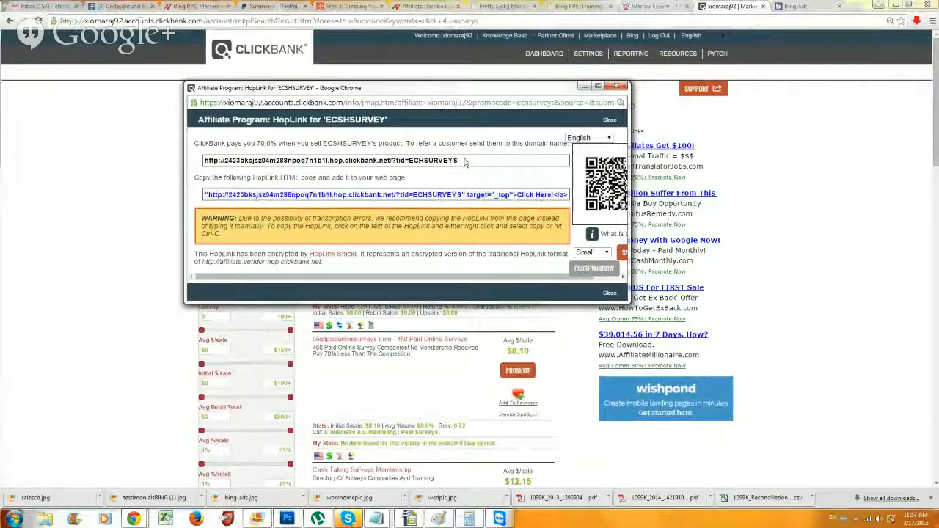
drag(461, 161, 203, 163)
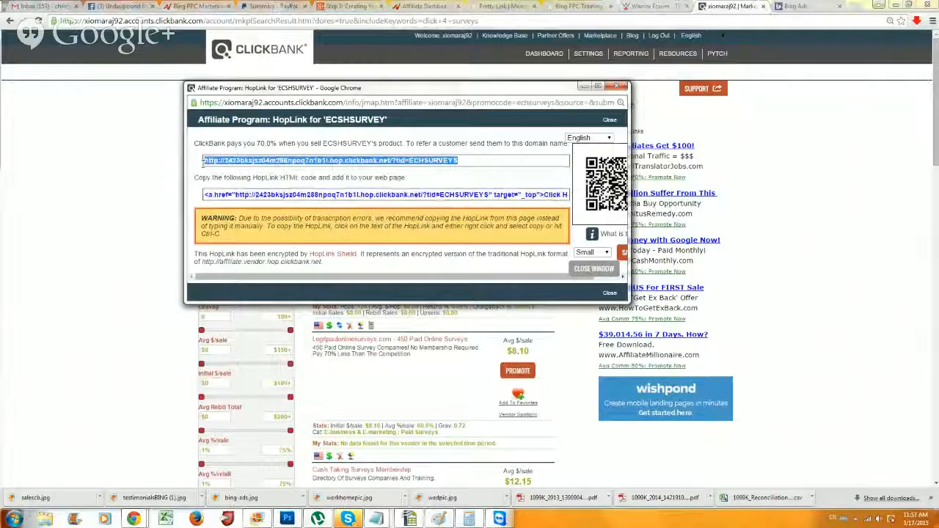
right_click(212, 160)
click(252, 212)
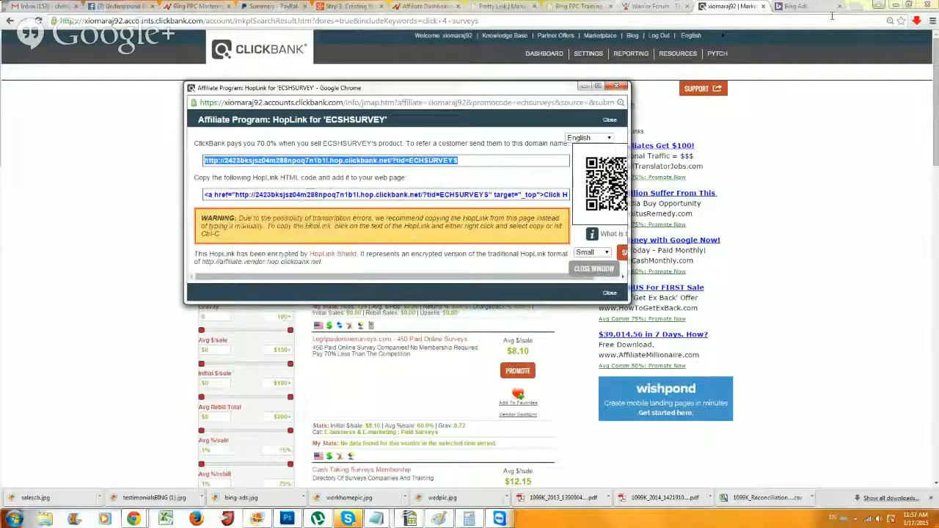
Zoom out on Bing Ads All Campaigns and open the Create campaign dropdown
click(803, 7)
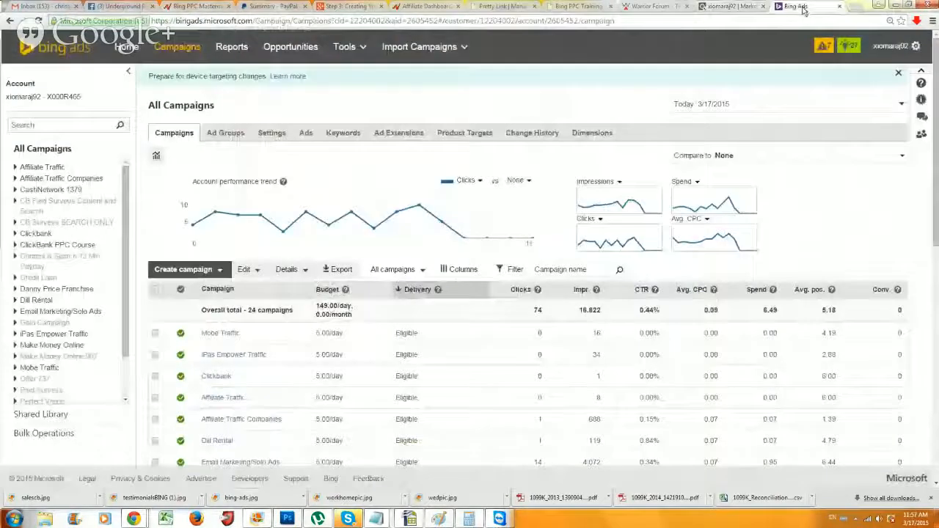
mouse_move(345, 210)
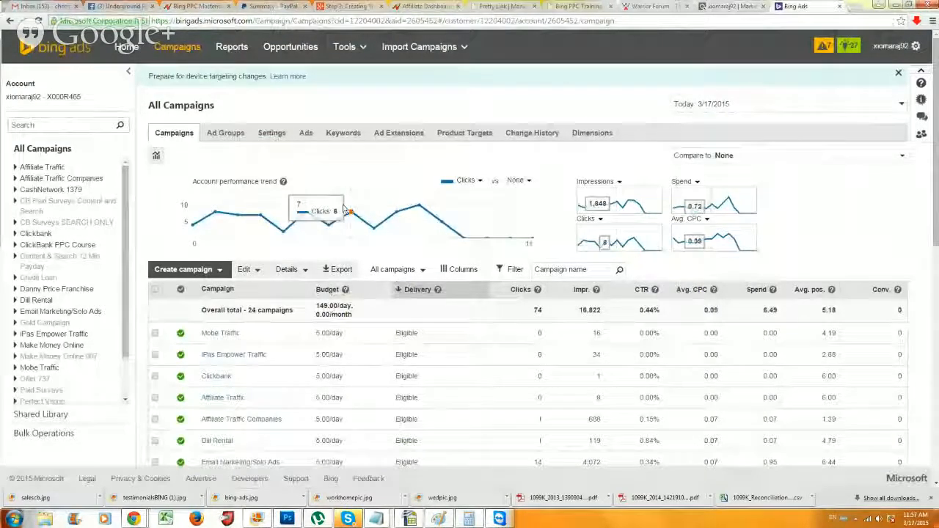
key(ctrl+minus)
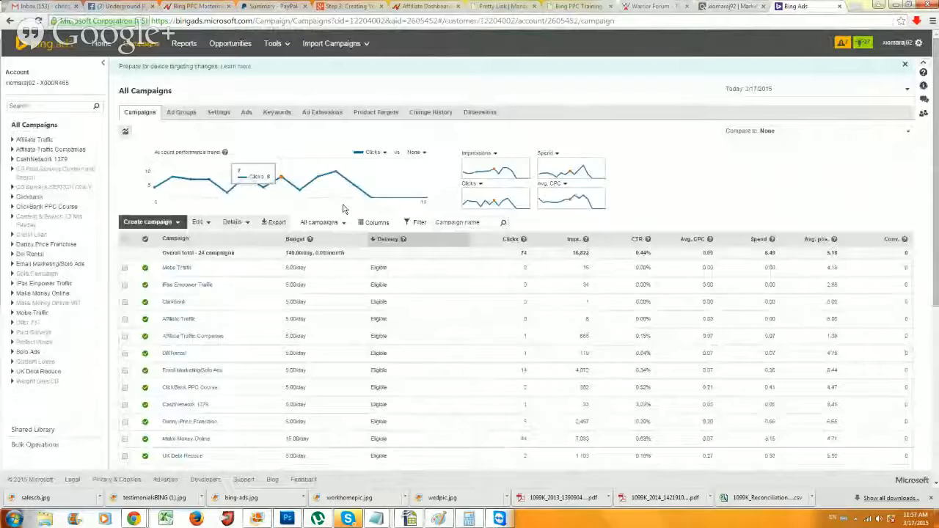
click(132, 50)
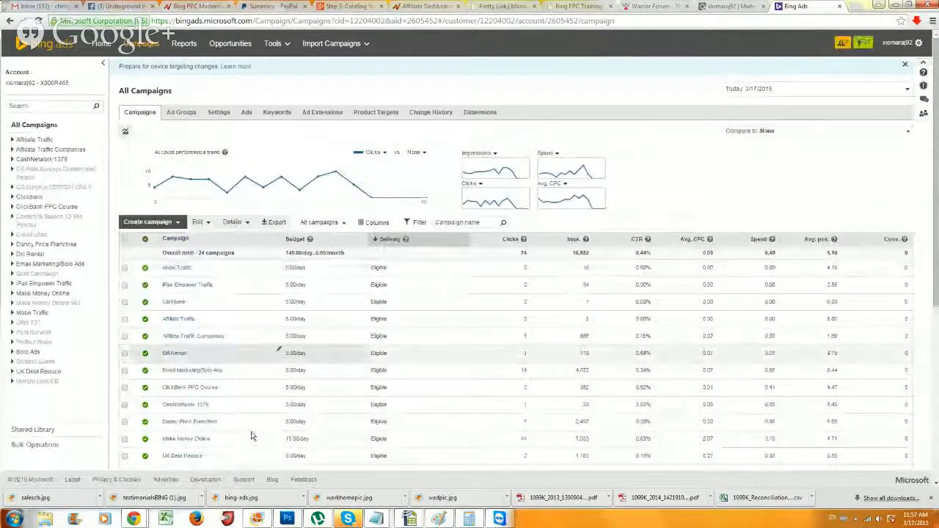
click(163, 225)
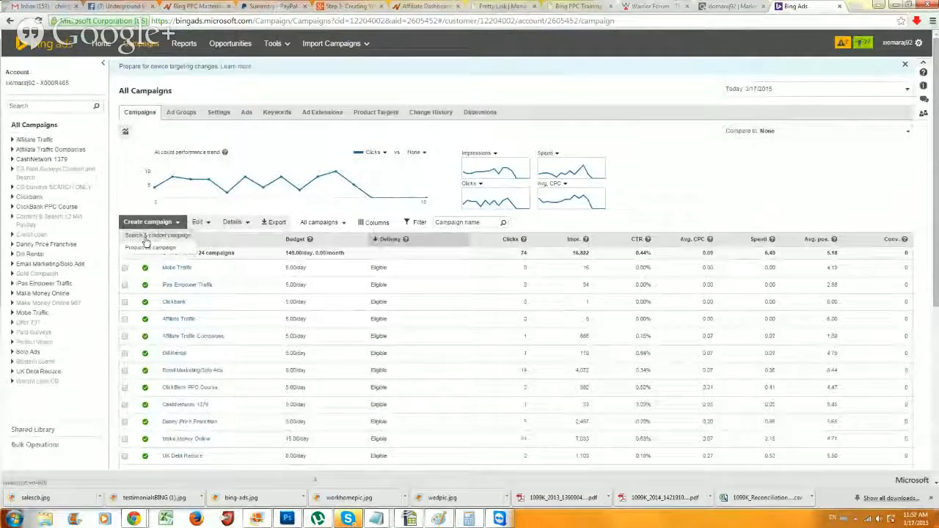
Start a Search & content campaign, replacing 'Campaign #8' with 'Clickbank Click 4 Surveys'
click(146, 238)
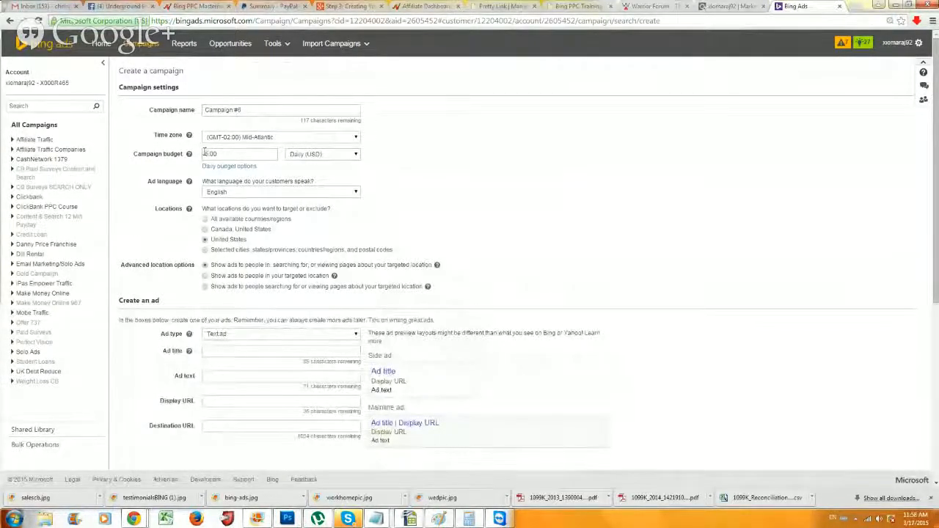
key(ctrl+plus)
key(ctrl+plus)
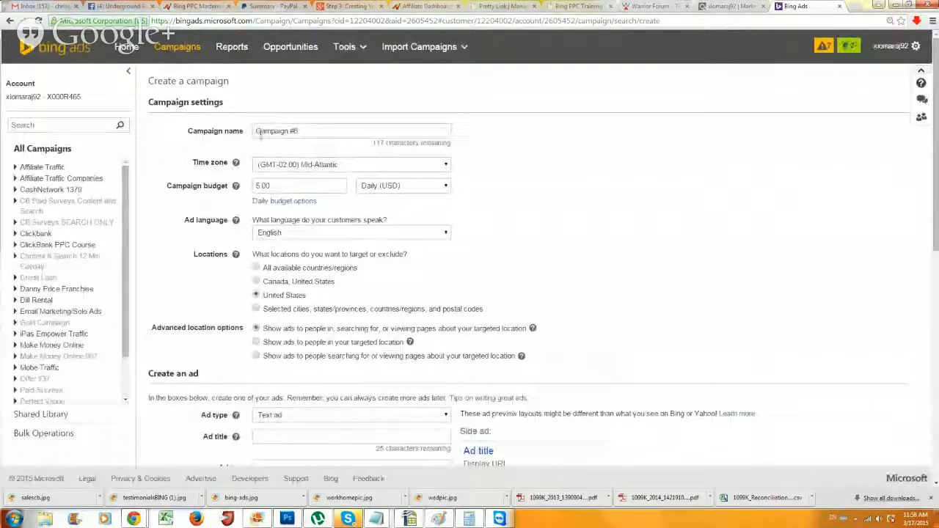
drag(305, 130, 247, 132)
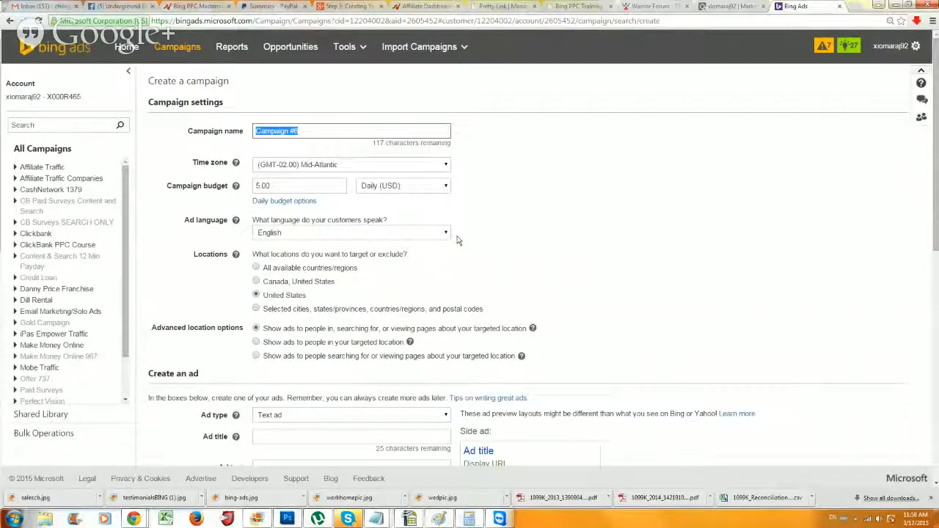
text(Cli)
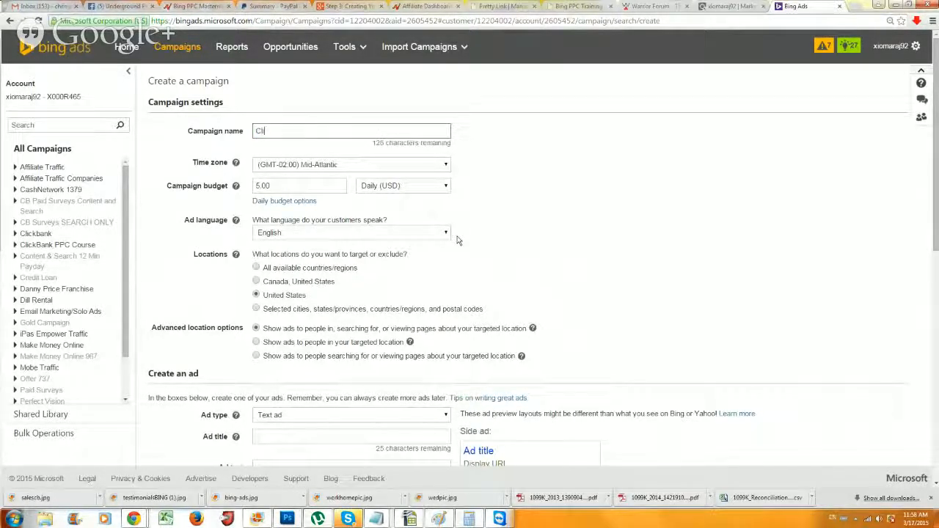
text(ckban)
text(b)
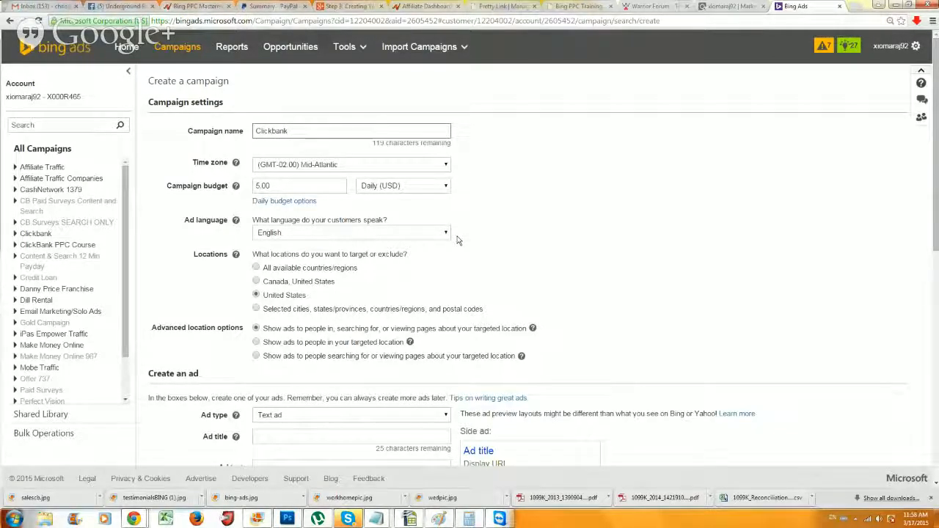
click(723, 7)
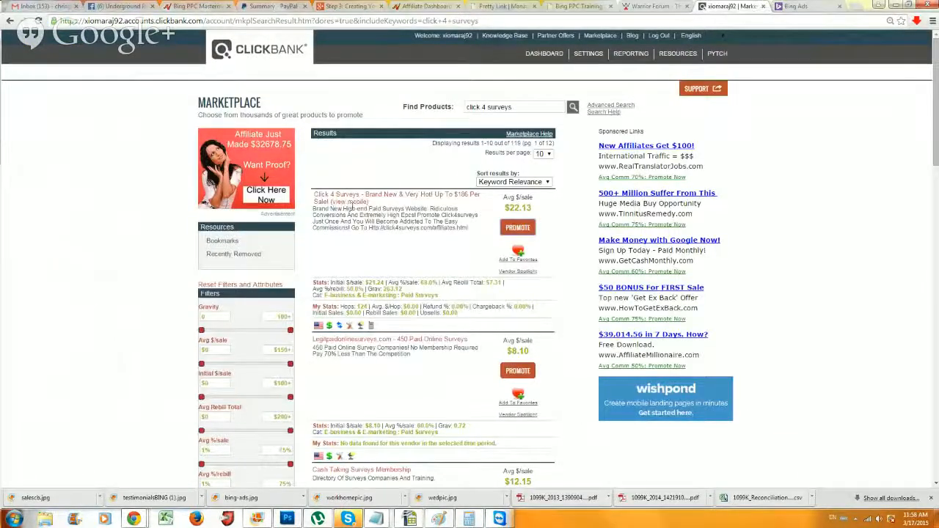
click(797, 6)
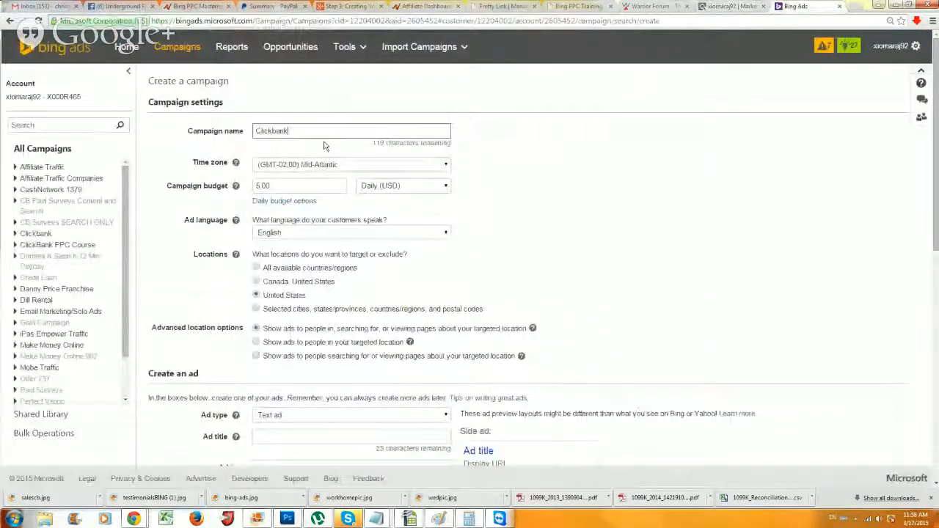
text(Click)
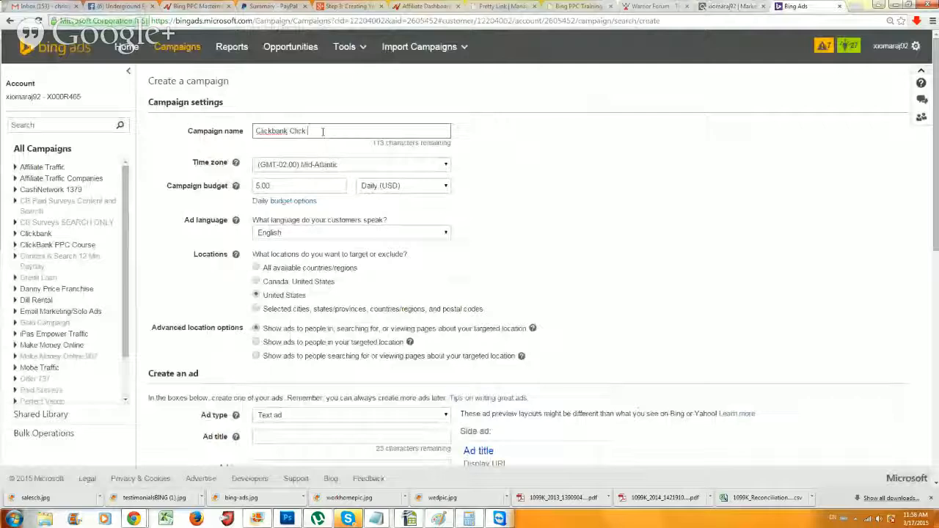
text( 4 Surveys)
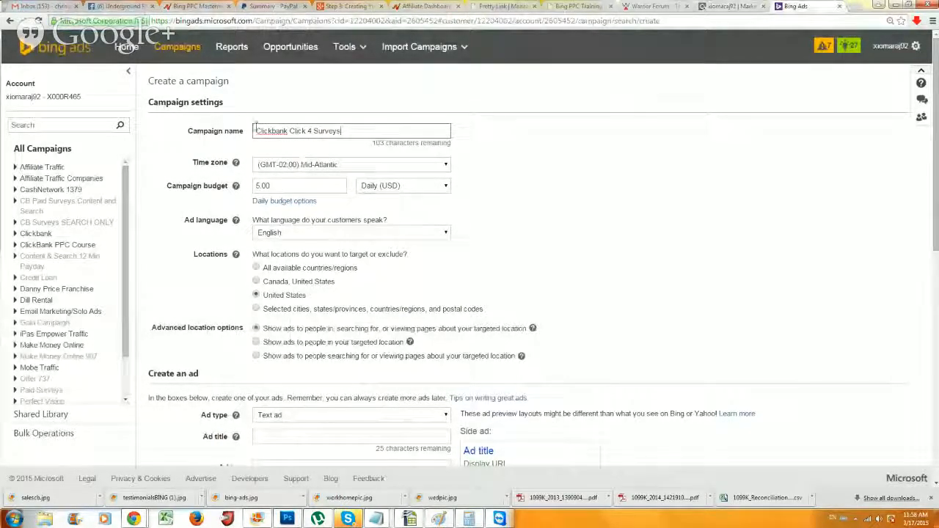
drag(189, 131, 243, 134)
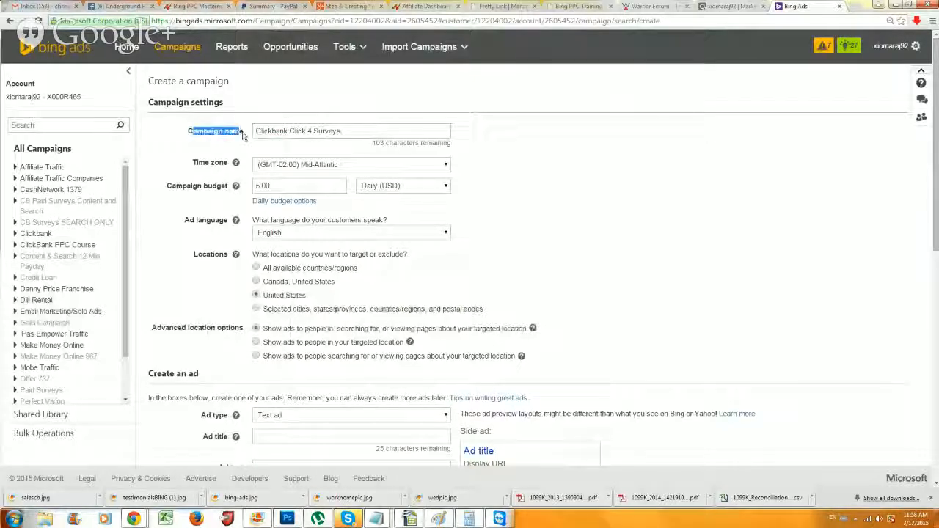
click(243, 133)
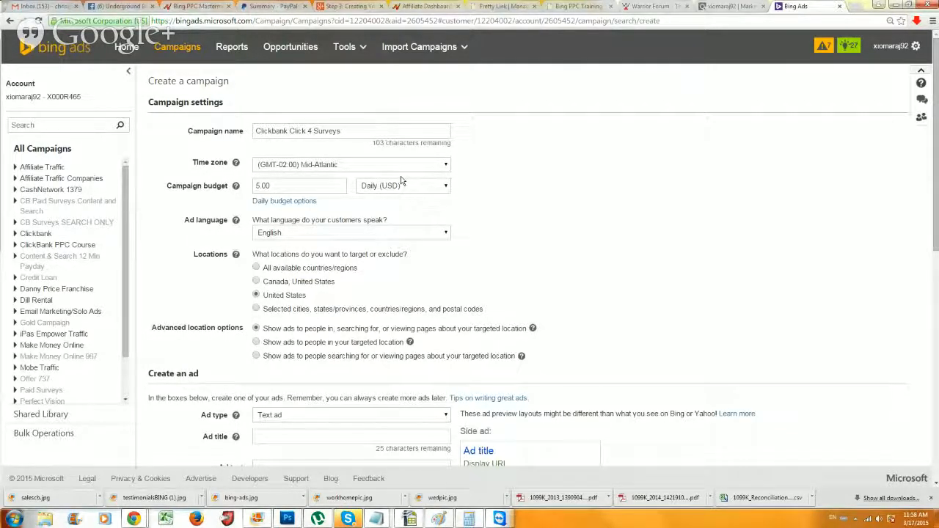
Scroll the form to review the 5.00 USD daily budget and United States targeting
scroll(87, 342, down, 2)
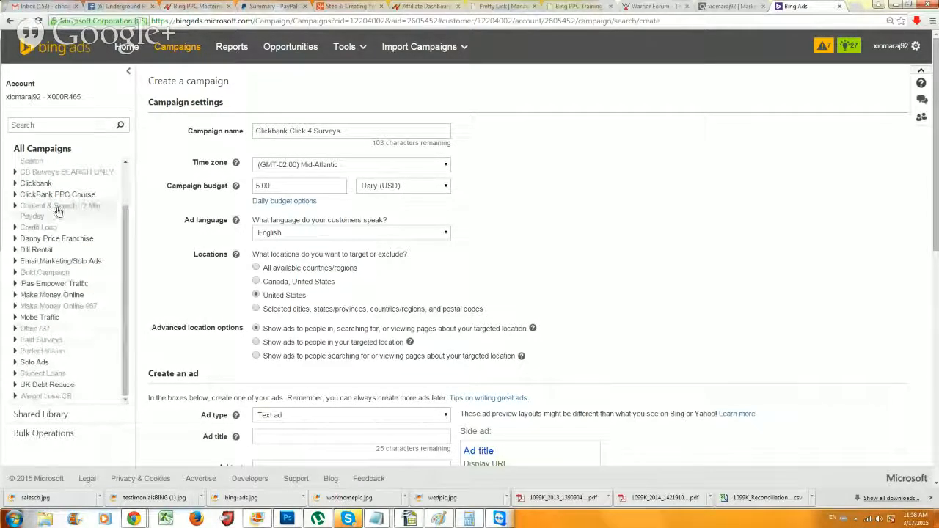
scroll(123, 229, up, 2)
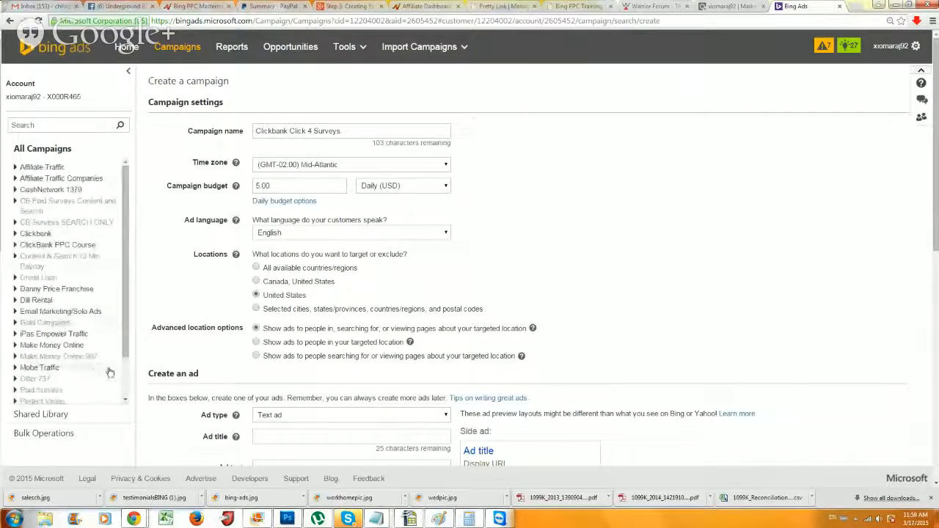
drag(125, 355, 123, 396)
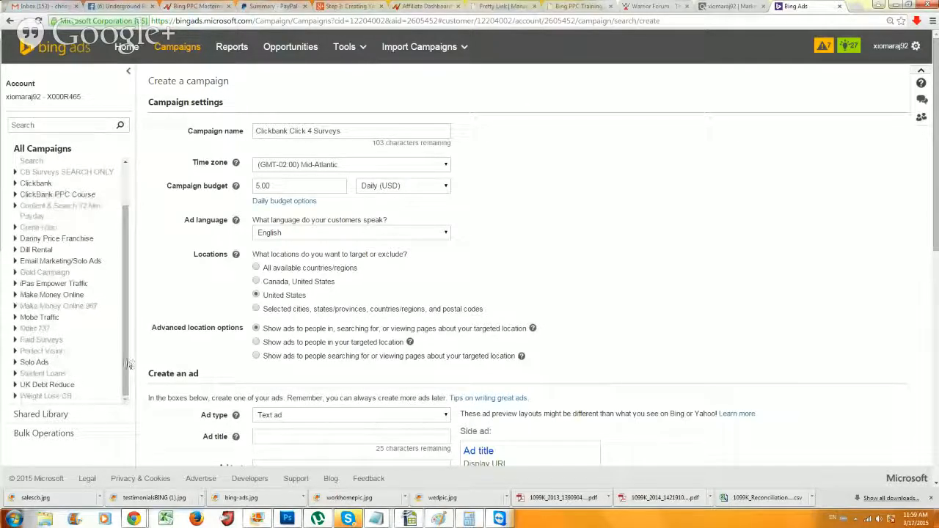
drag(126, 358, 126, 277)
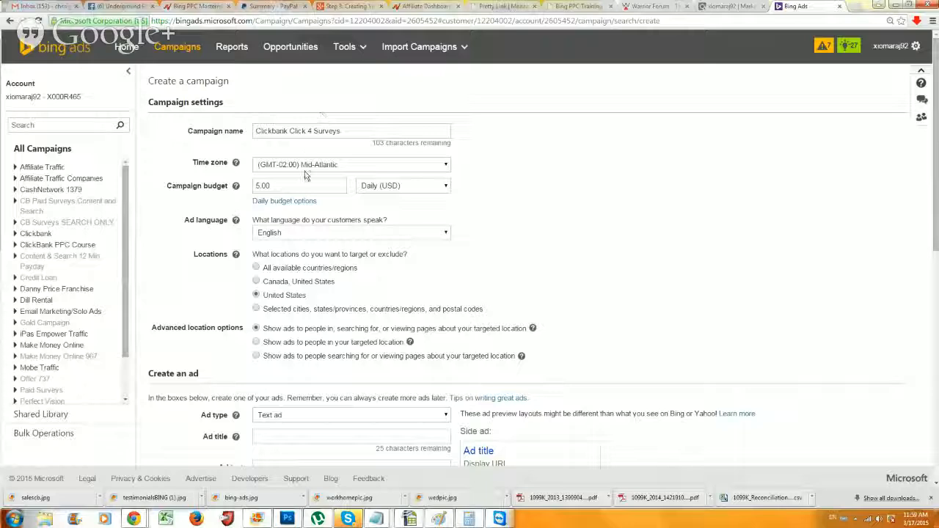
Choose time zone (GMT-07:00) Mountain Time (U.S. & Canada) and select the 5.00 budget value
click(279, 168)
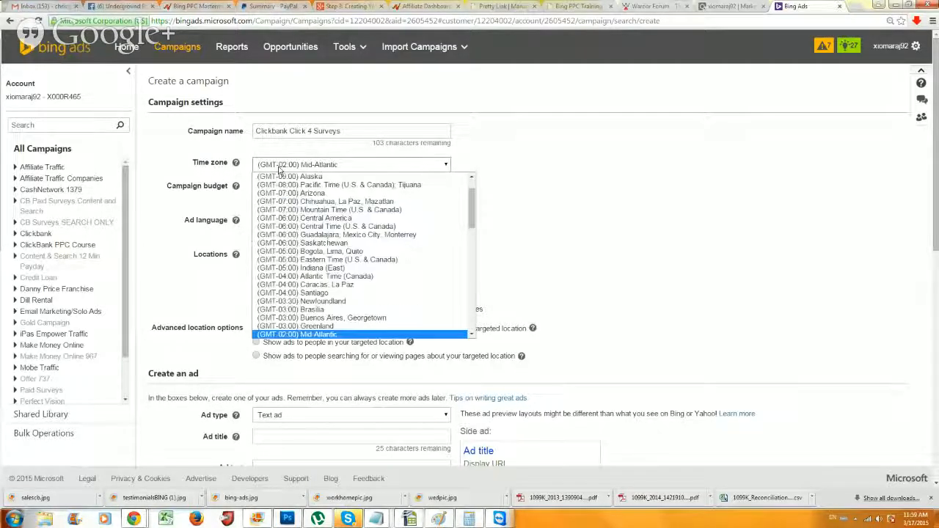
click(326, 212)
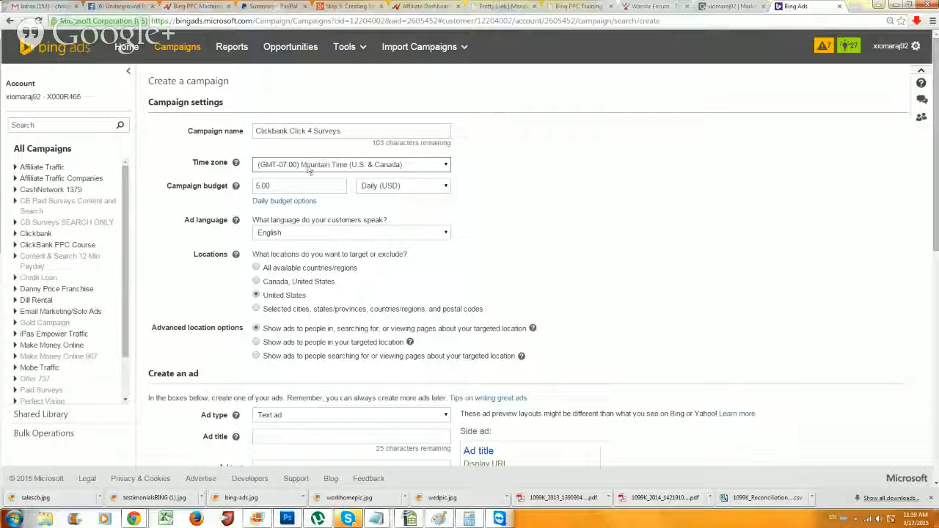
drag(275, 186, 232, 189)
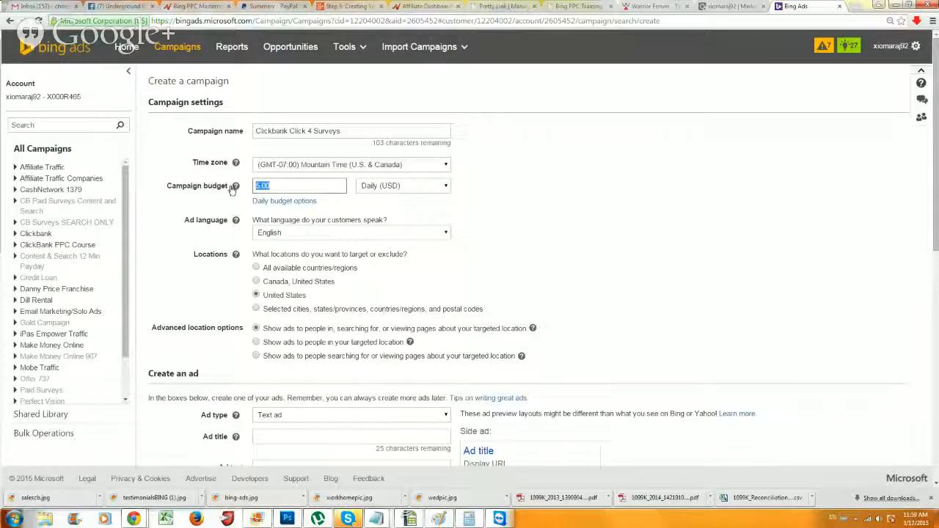
click(318, 185)
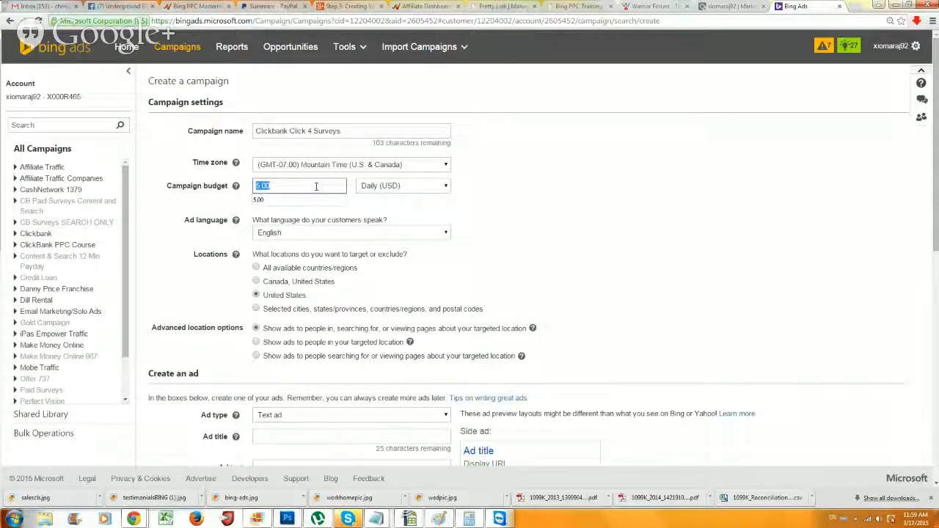
click(521, 212)
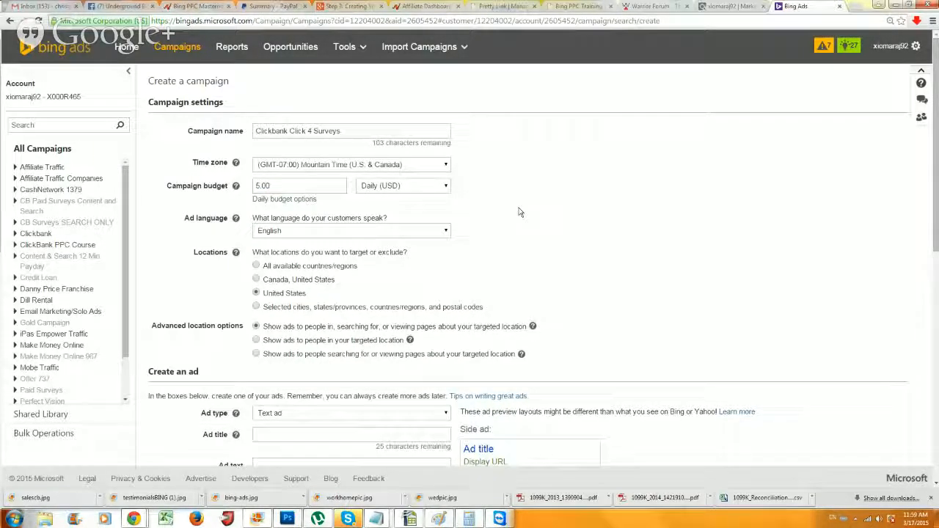
click(398, 191)
click(400, 196)
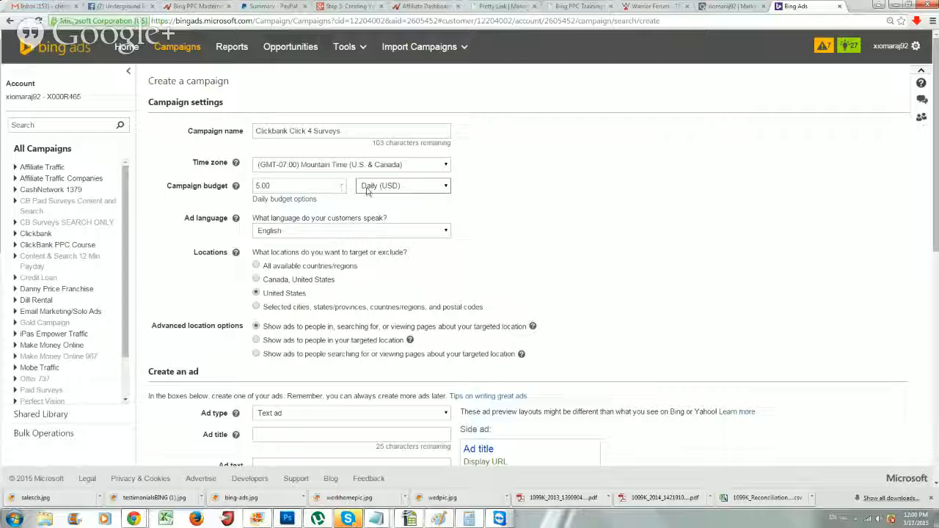
scroll(365, 193, down, 3)
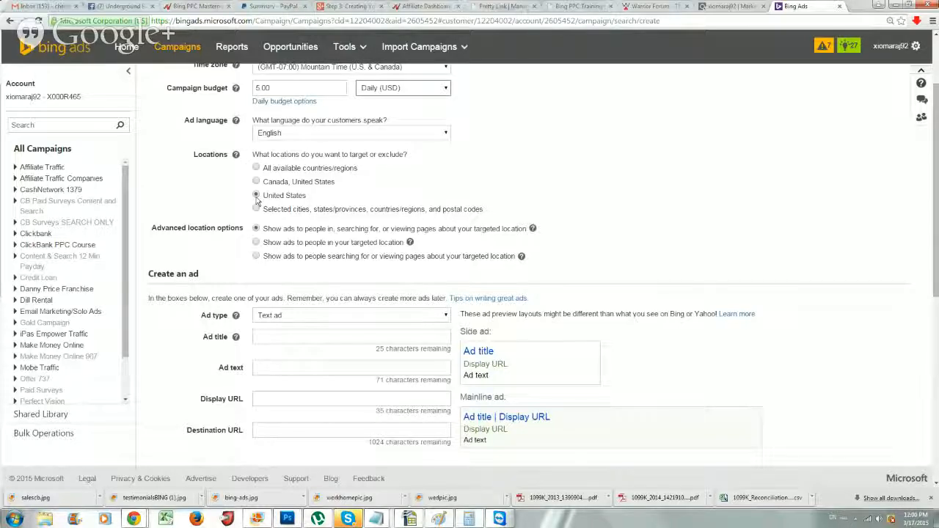
drag(261, 197, 299, 200)
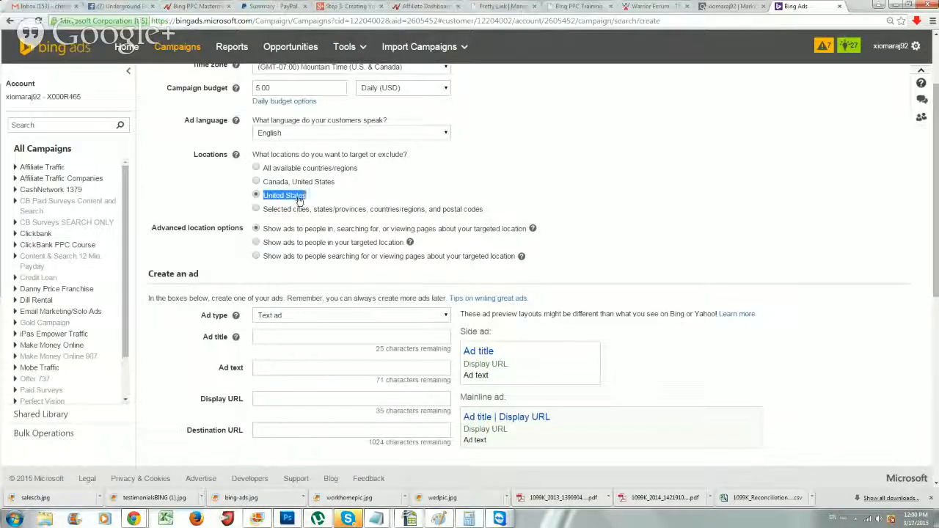
click(306, 201)
Log in to cashnetwork.com in a new tab with the saved username and password
click(855, 9)
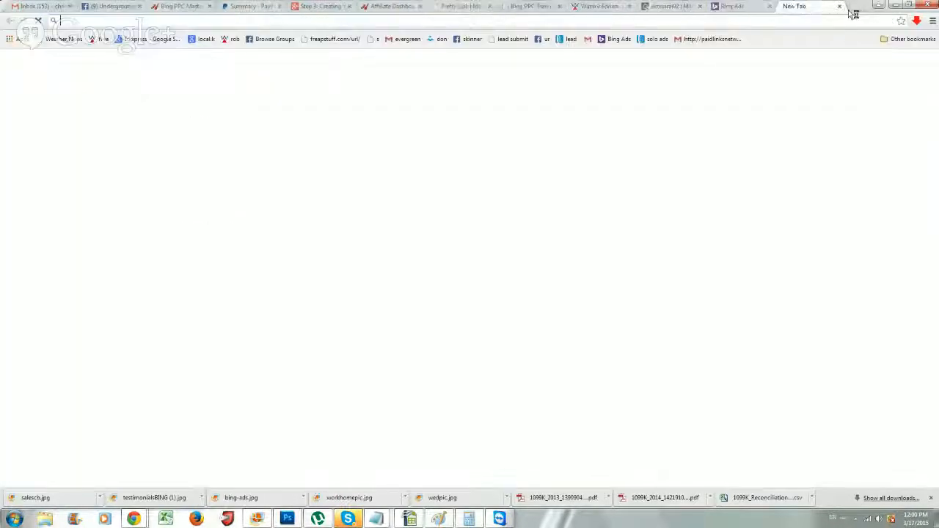
text(cashnetwork.com)
key(Return)
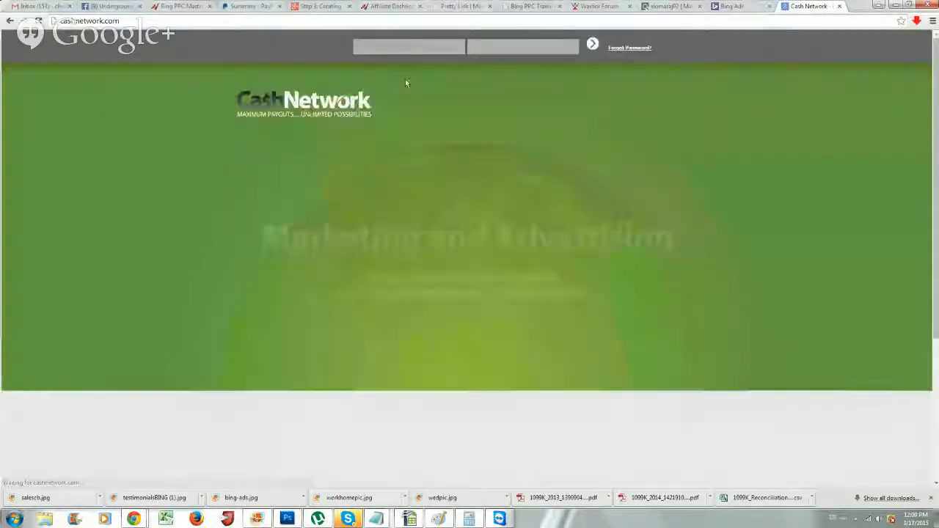
double_click(396, 47)
click(395, 60)
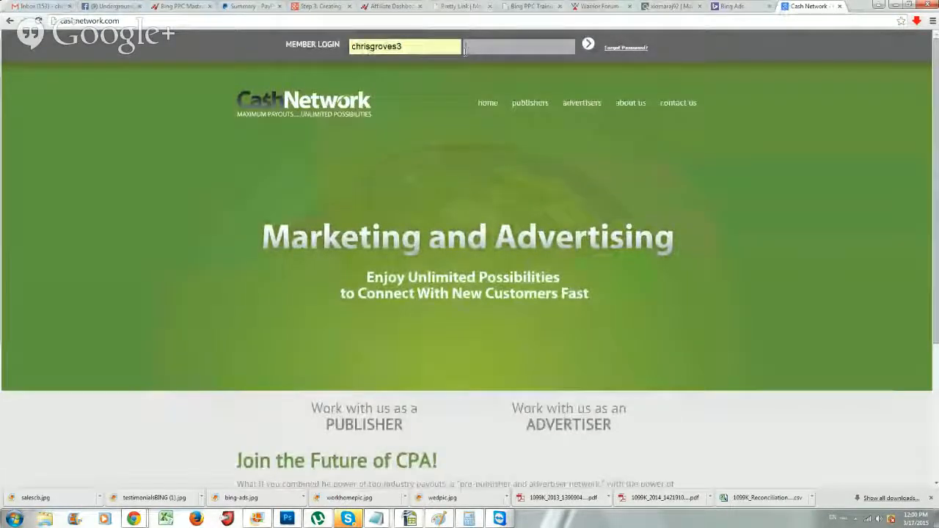
click(465, 50)
text(****)
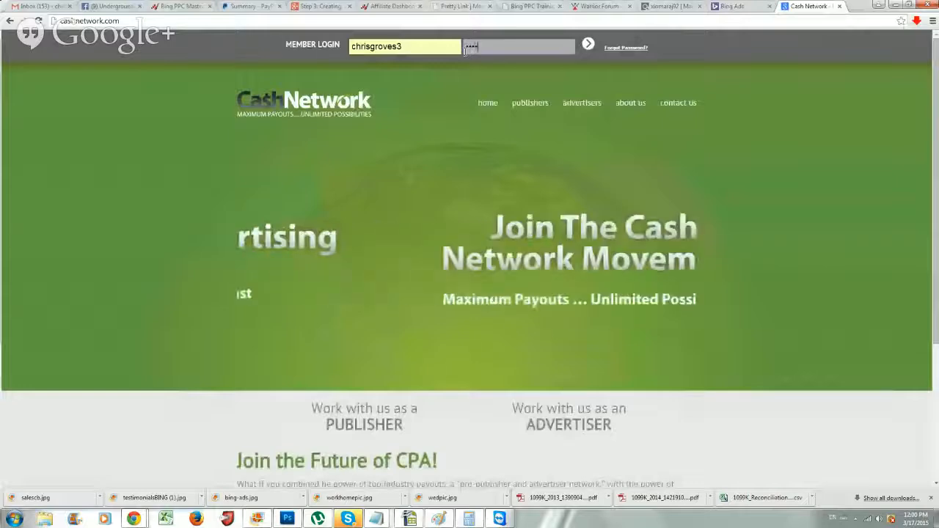
text(*******)
key(Return)
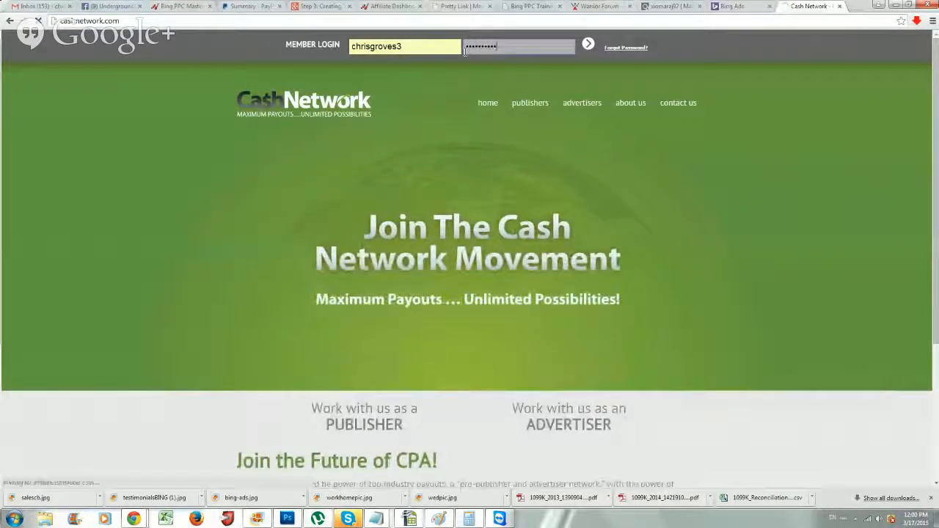
Open the Cash Network Campaigns page listing approved offer categories
scroll(422, 123, down, 2)
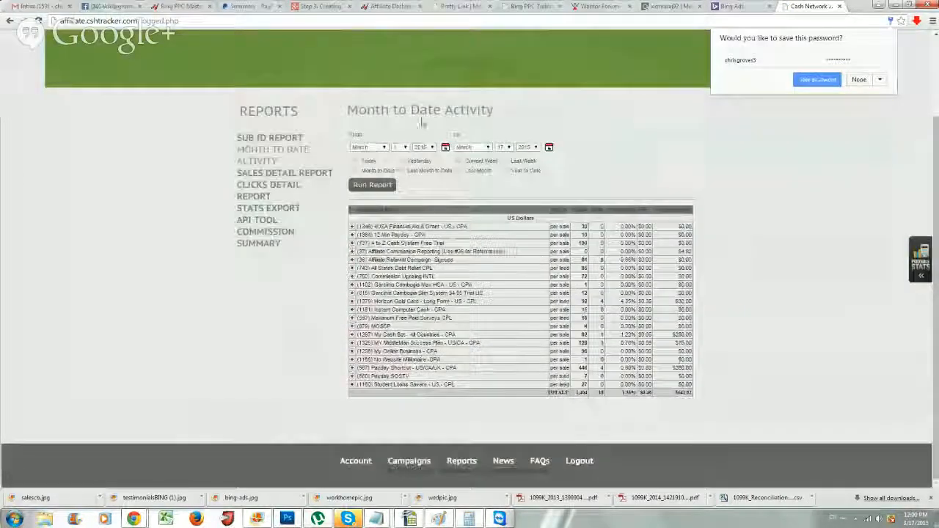
scroll(422, 123, up, 2)
click(509, 119)
scroll(510, 121, down, 2)
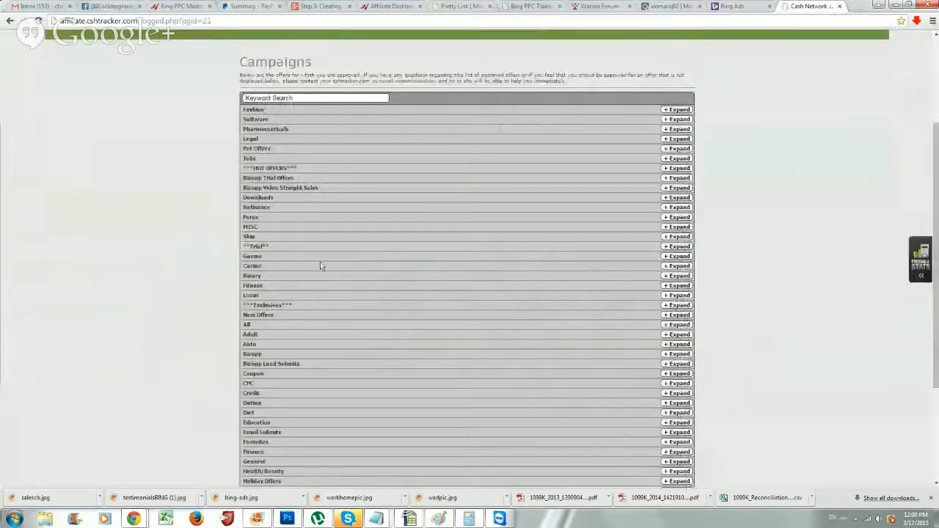
Read the allowed countries for offers 1346 and 1324, then go back to Bing Ads
click(309, 324)
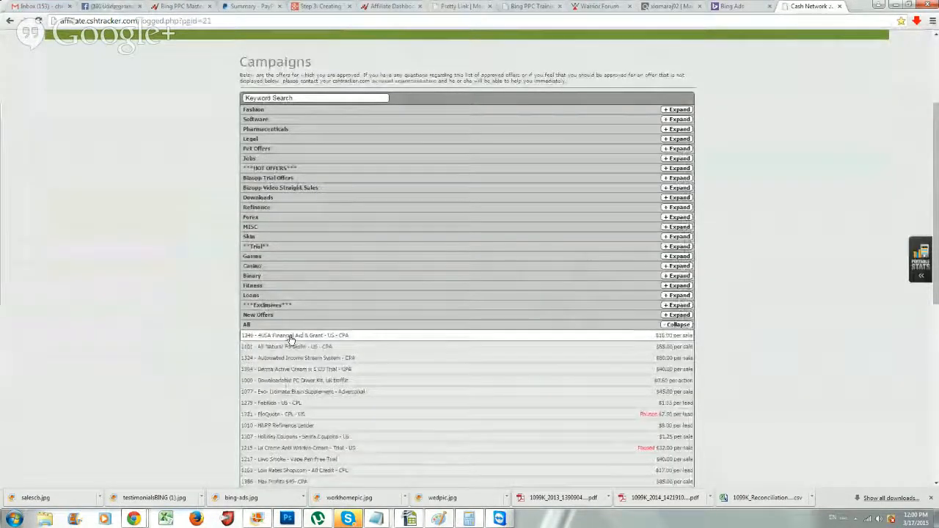
click(291, 337)
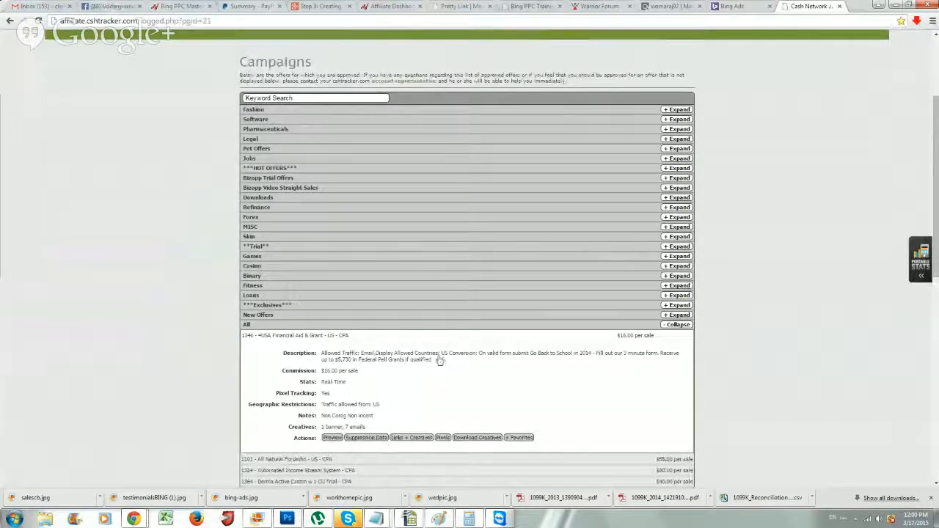
drag(440, 356, 467, 358)
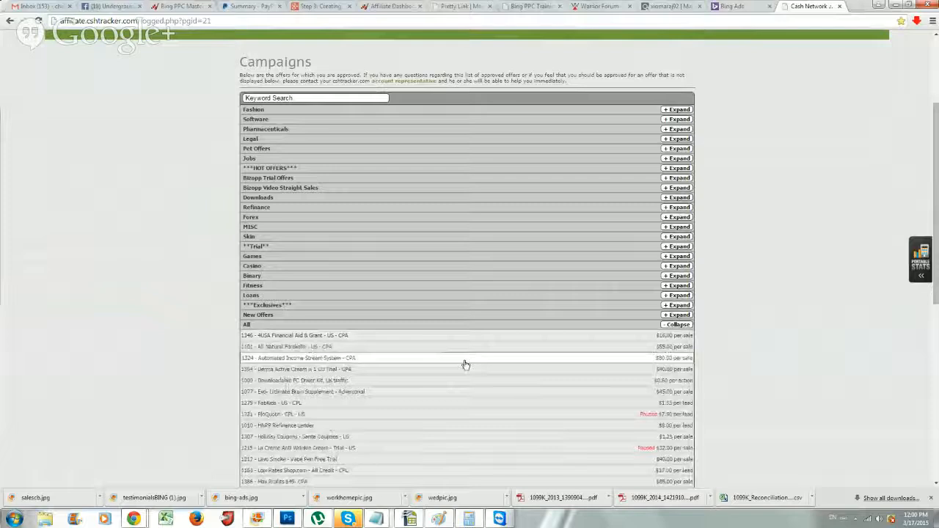
click(422, 359)
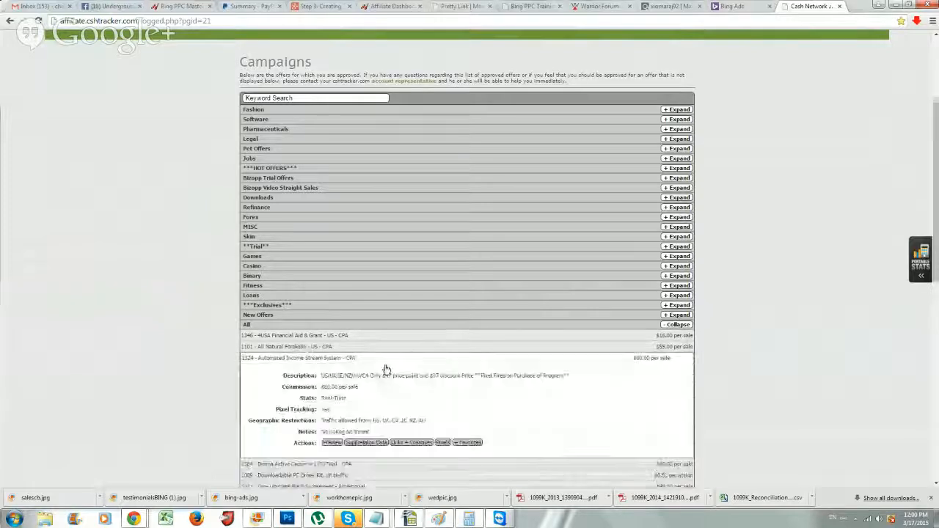
click(307, 337)
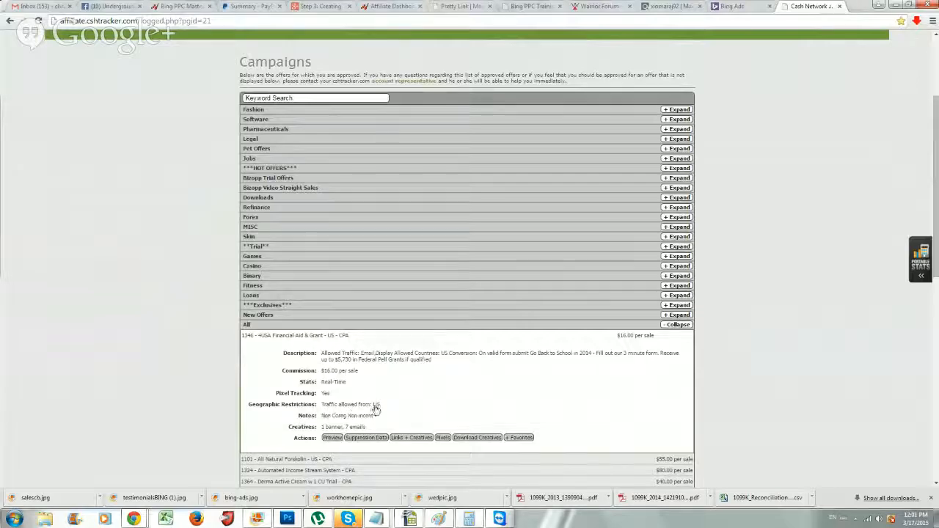
click(734, 6)
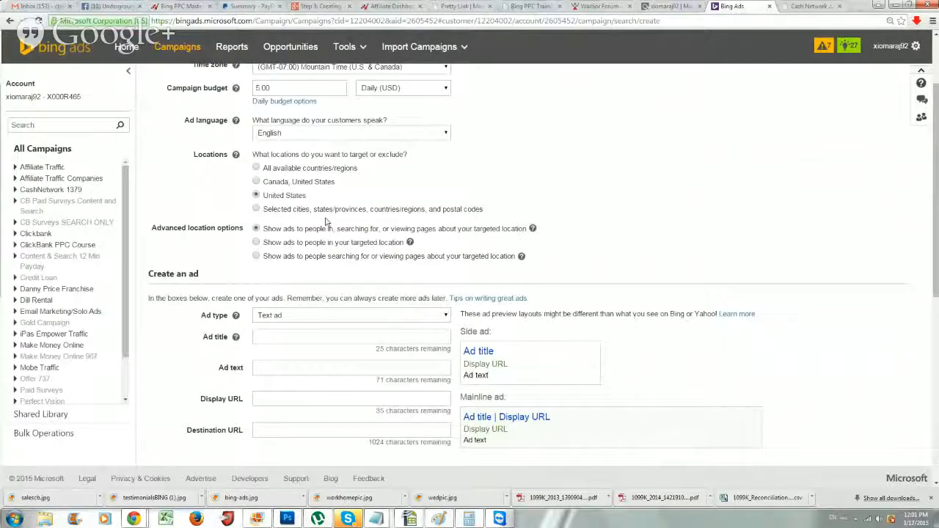
Glance at ClickBank's Click 4 Surveys results, then bring up the blank Untitled Notepad
click(650, 5)
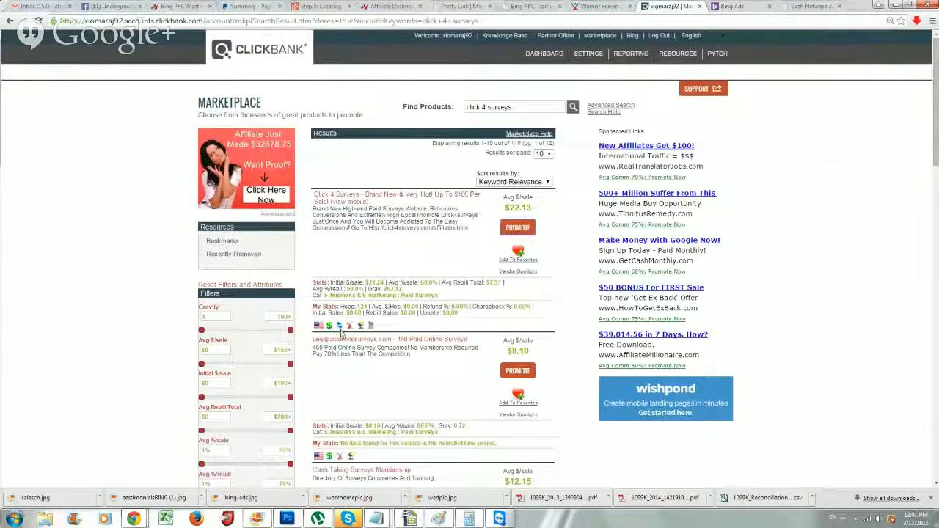
click(728, 7)
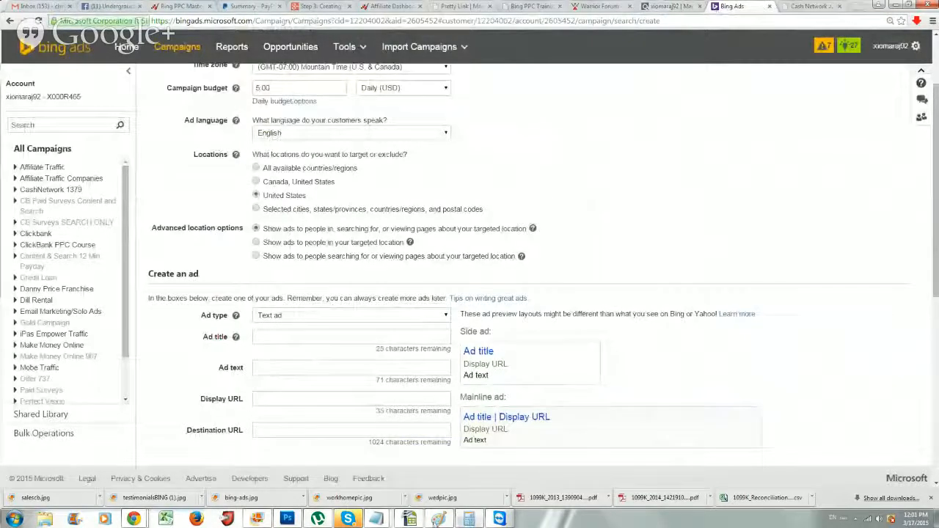
mouse_move(381, 522)
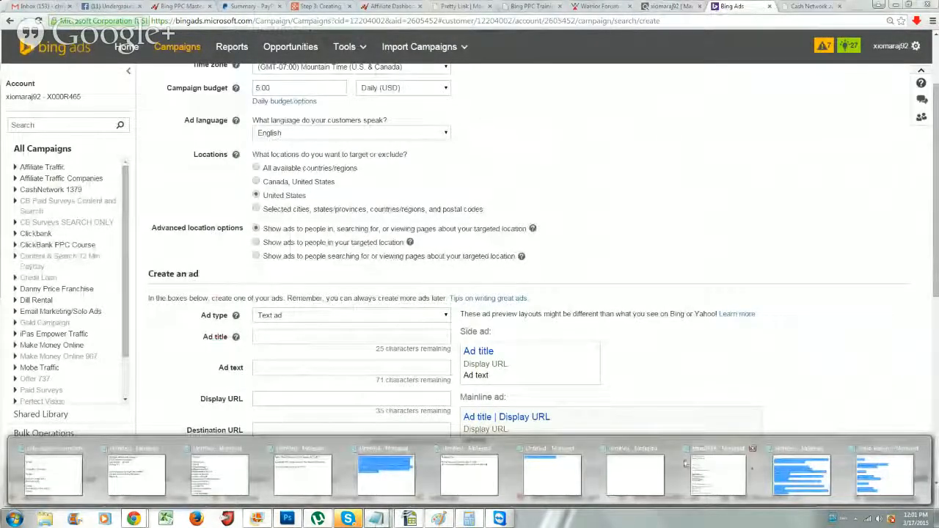
click(624, 470)
List USA, Canada, Australia, United Kingdom and New Zealand on separate lines in Notepad
drag(450, 71, 646, 85)
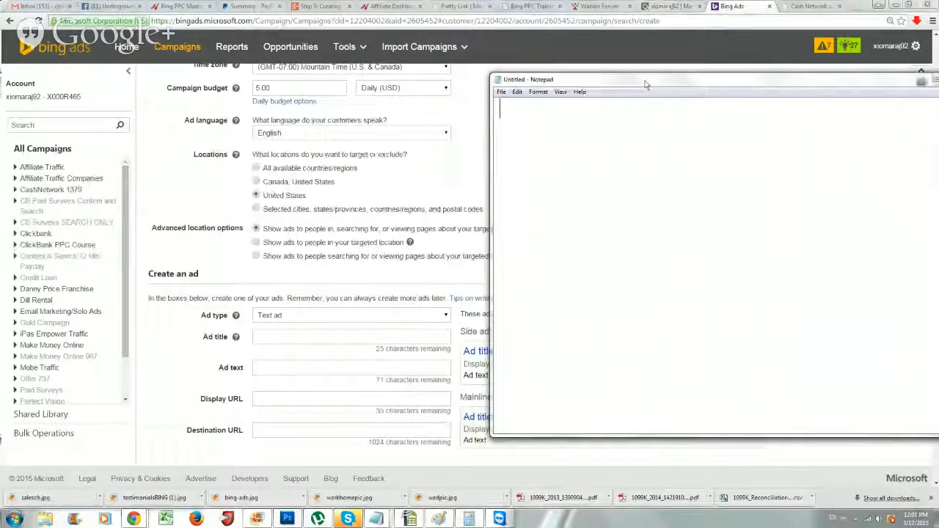
text(USA)
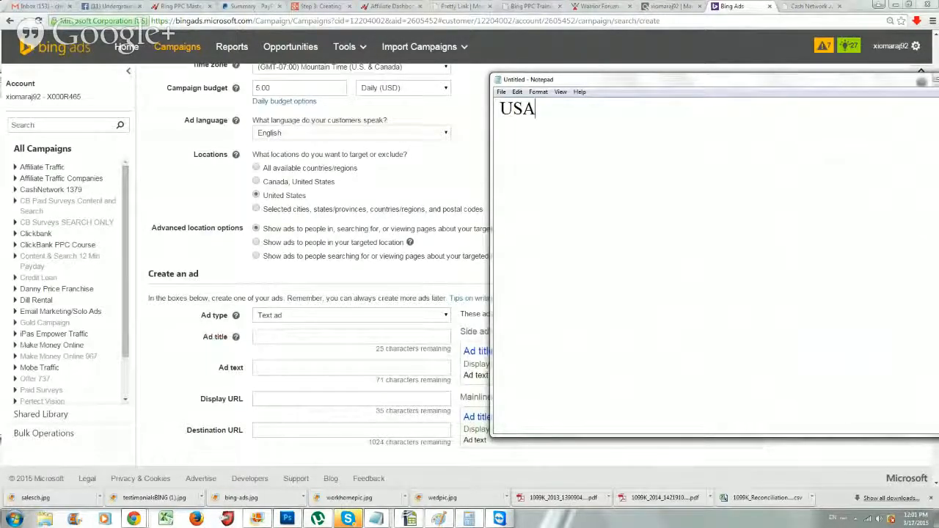
key(Return)
key(BackSpace)
text(Can)
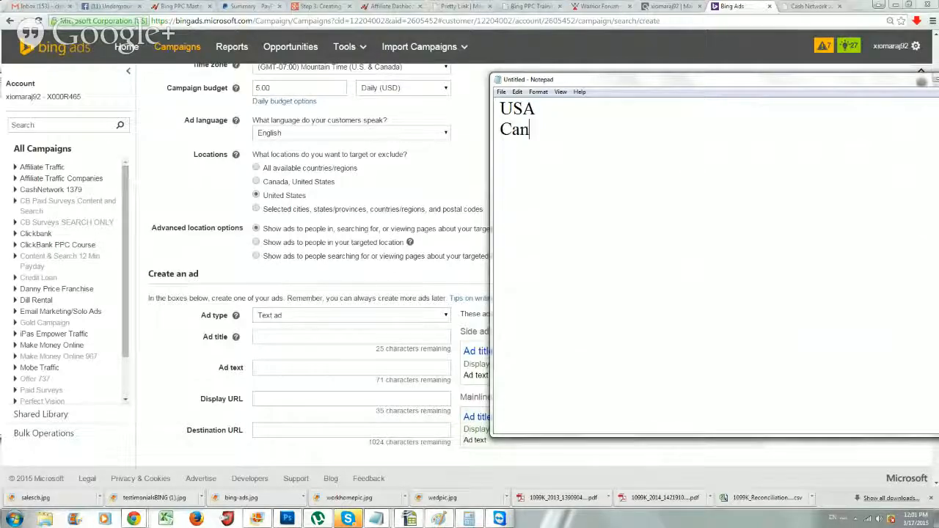
text(ada)
key(Return)
text(Austral)
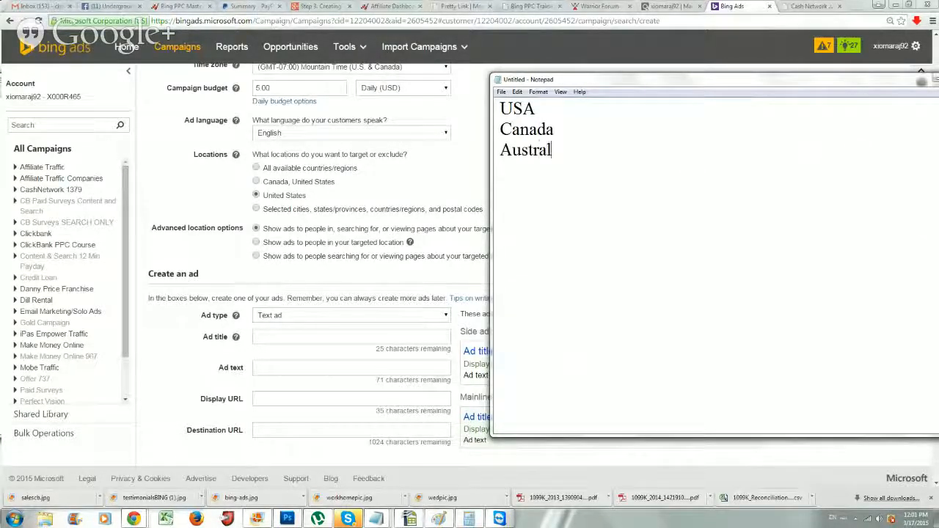
text(ia)
key(Return)
text(United King)
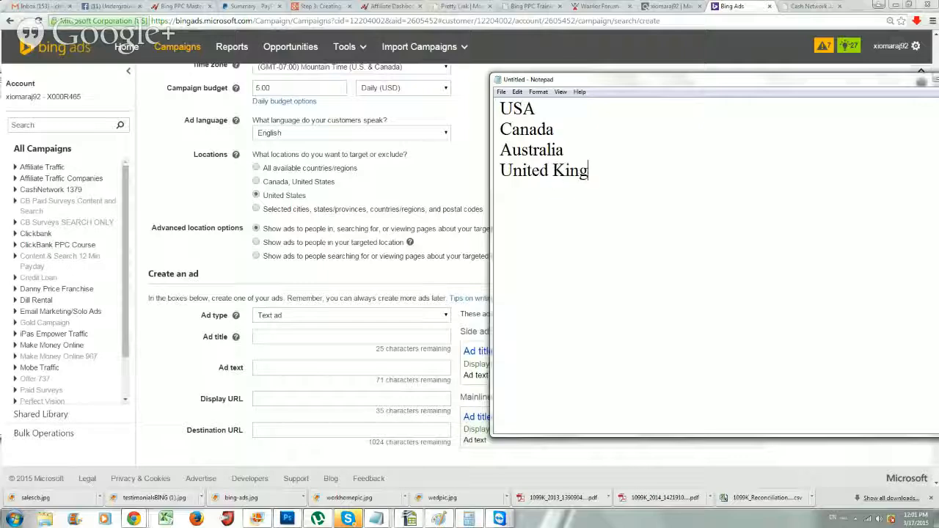
text(dom)
key(Return)
text(New Zealand)
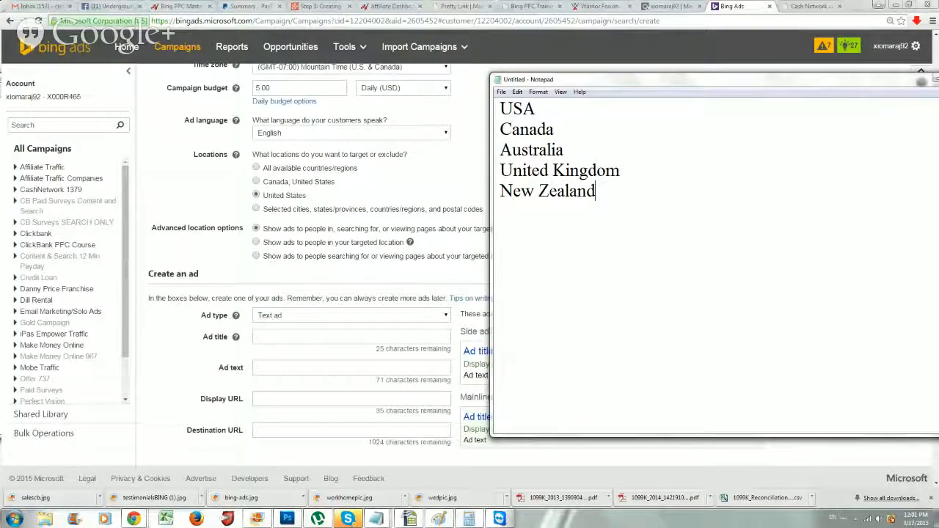
Highlight and review the country names, then bring the Bing Ads form forward
drag(565, 150, 501, 103)
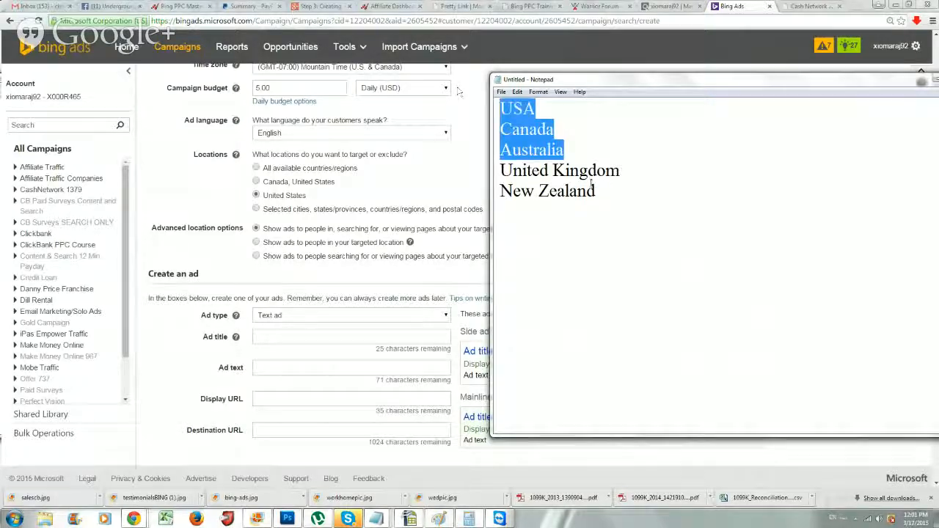
click(624, 207)
drag(624, 207, 491, 139)
click(549, 121)
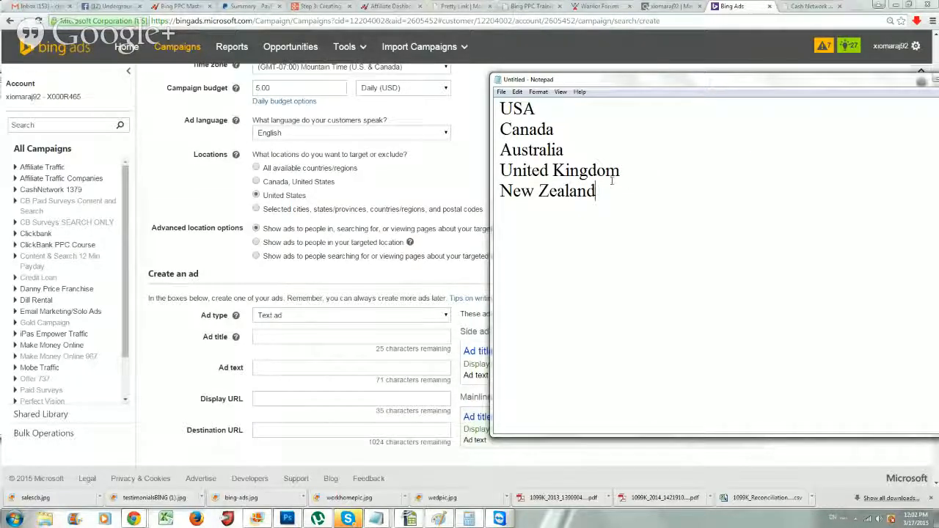
drag(611, 184, 500, 107)
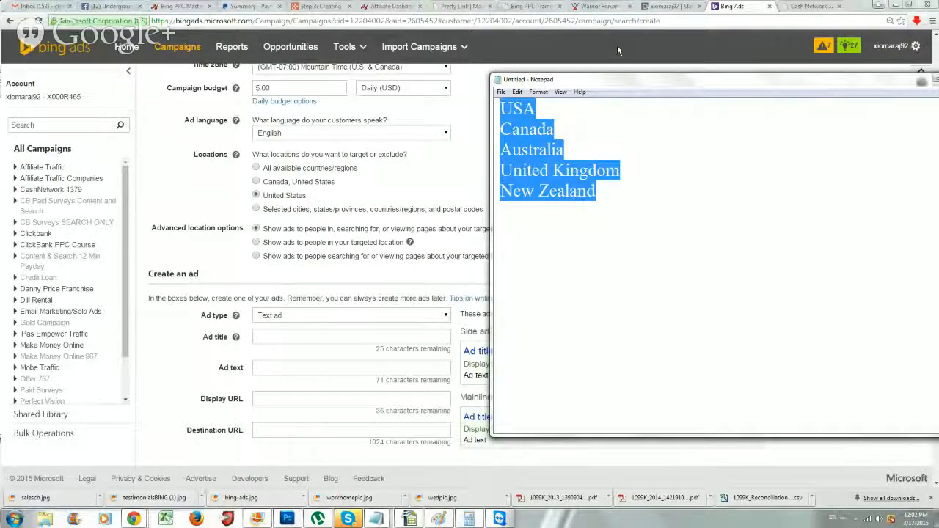
click(552, 111)
drag(512, 110, 600, 187)
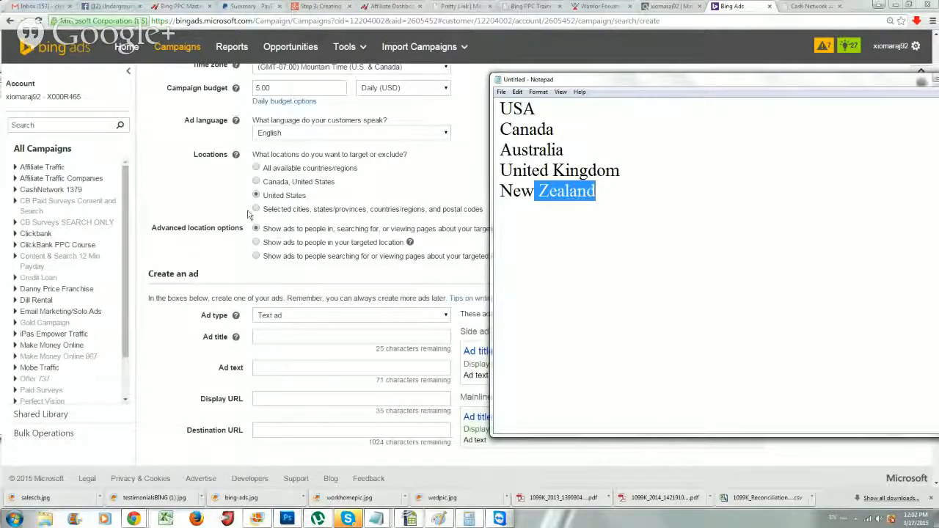
click(571, 188)
click(257, 214)
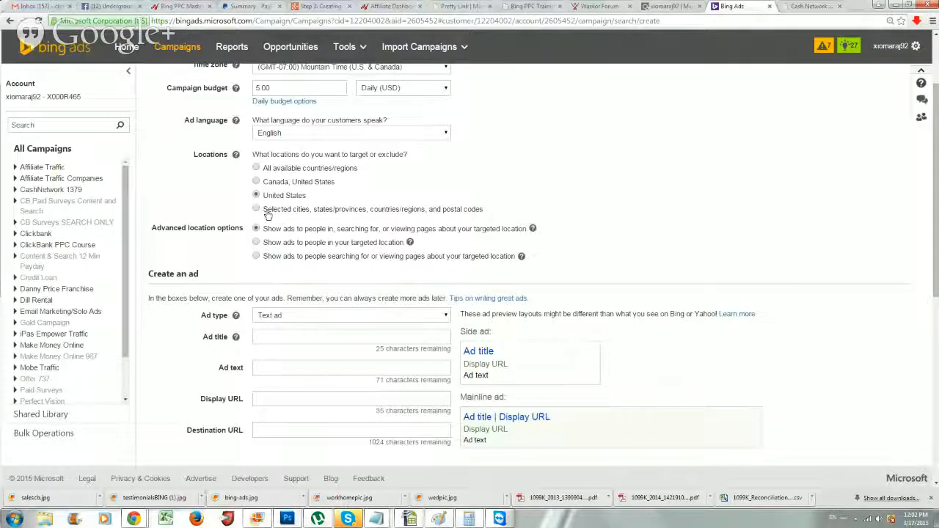
Switch to selected-location targeting and target United States and United Kingdom
click(257, 210)
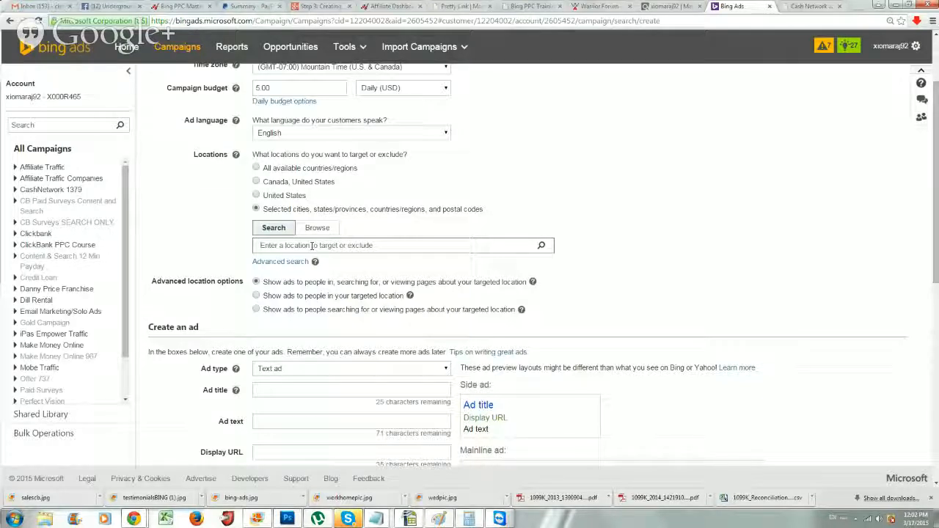
text(United States)
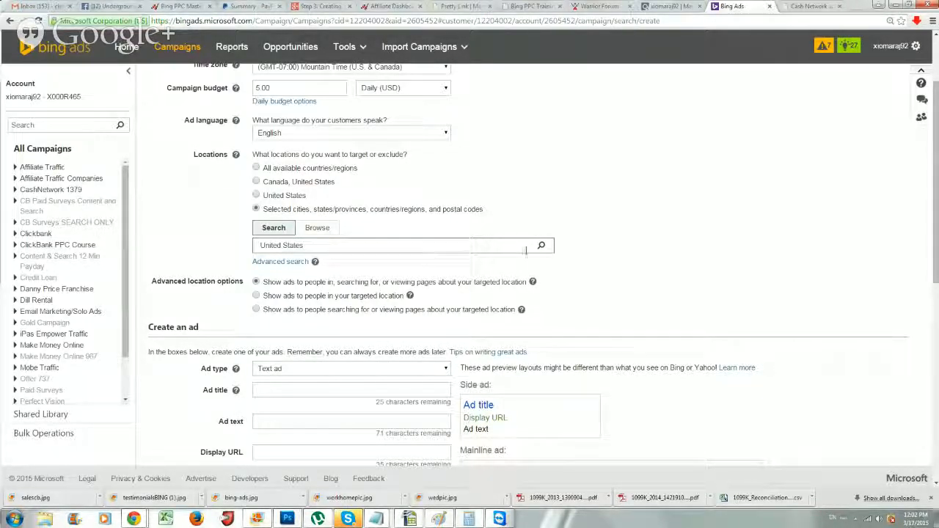
click(542, 246)
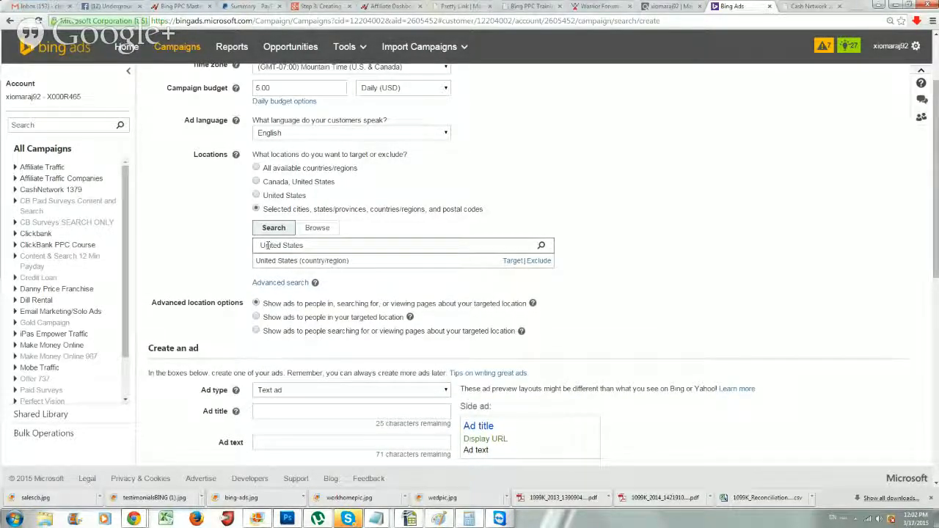
drag(260, 246, 332, 247)
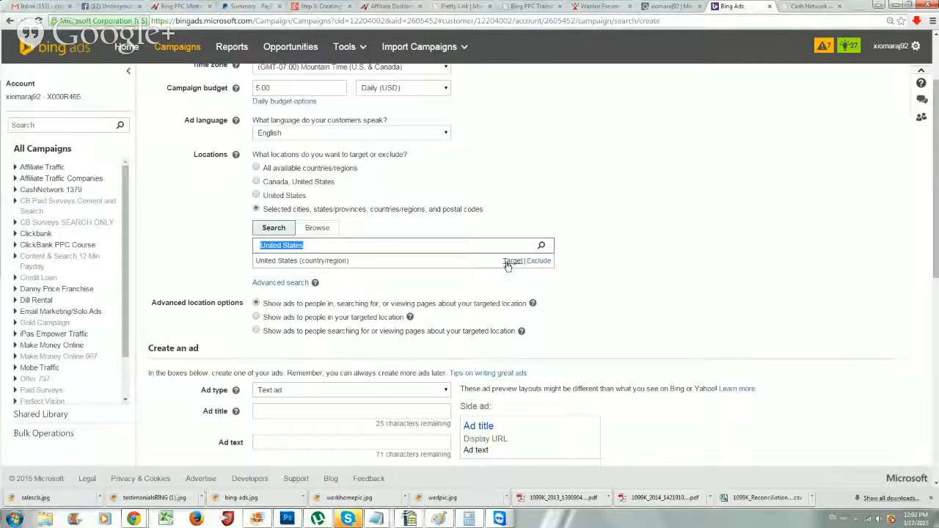
click(512, 261)
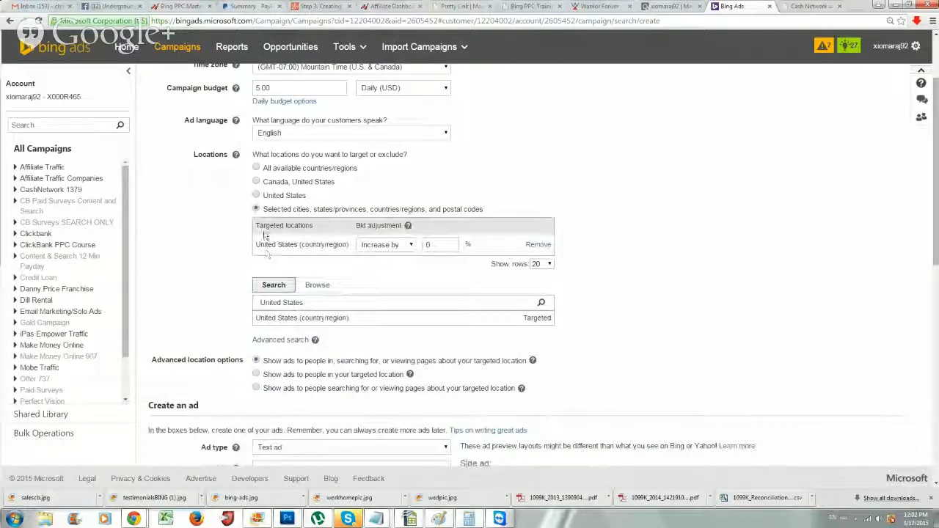
drag(302, 301, 213, 299)
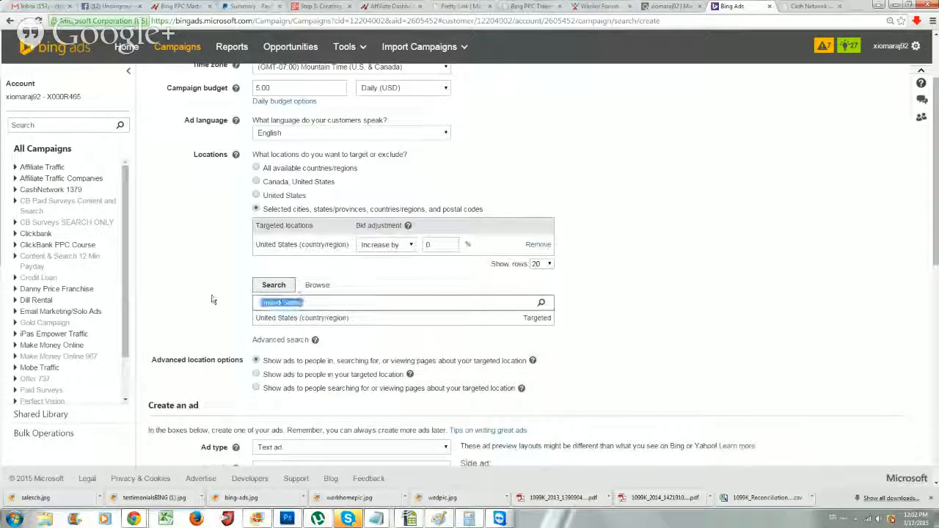
text(United Kingd)
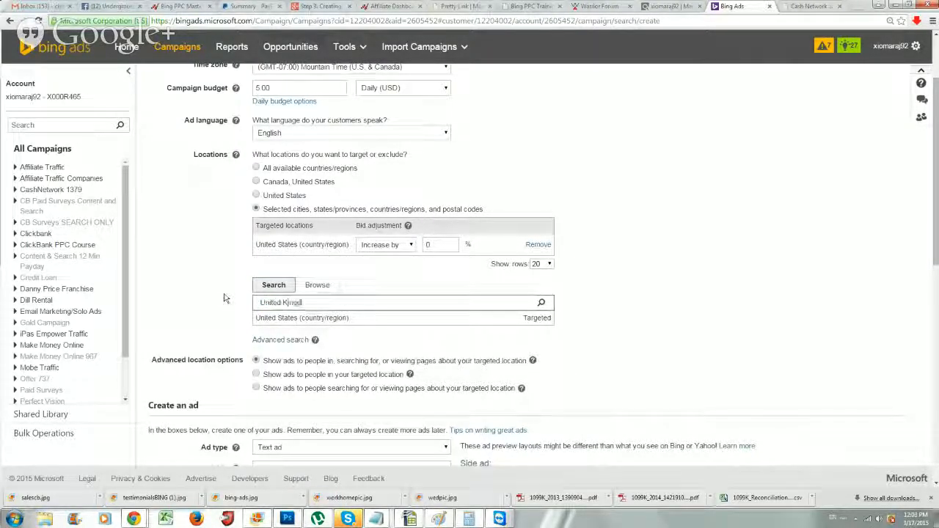
text(om)
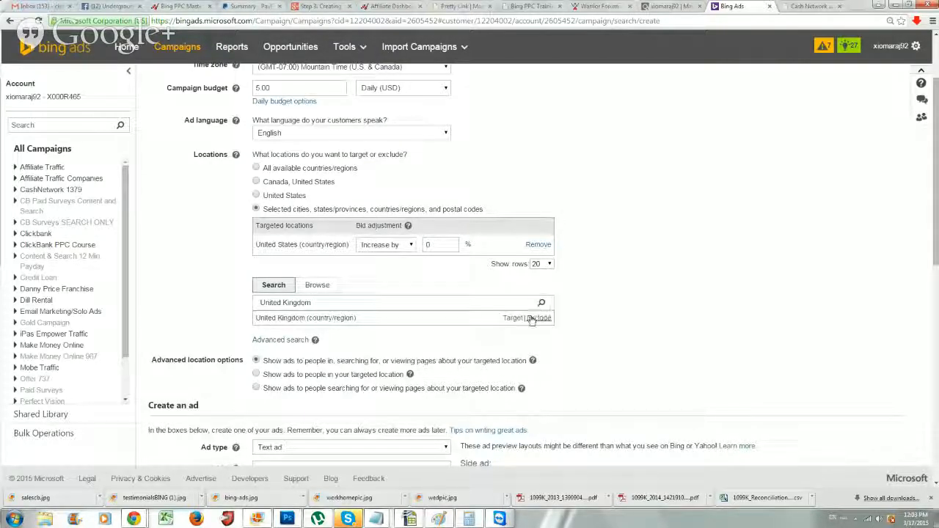
click(512, 318)
Search for Canada and add it as a targeted location
drag(312, 325, 124, 321)
key(BackSpace)
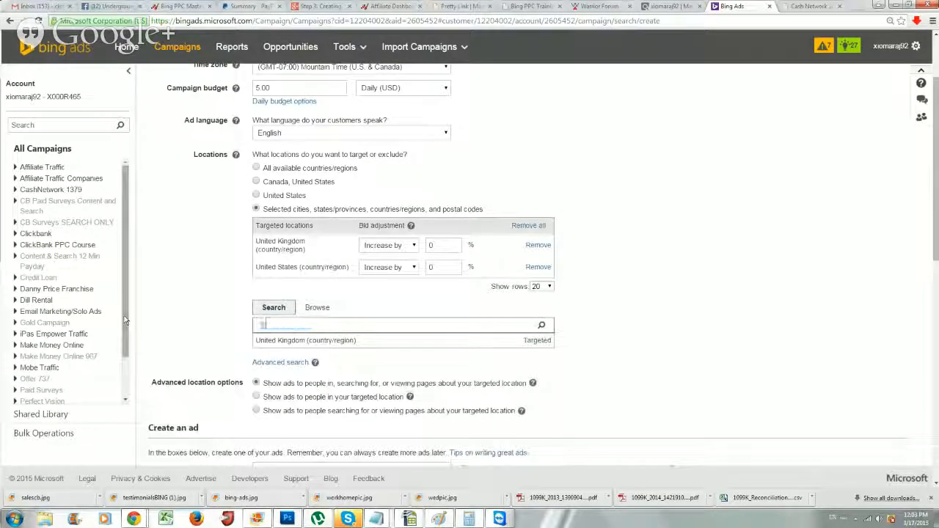
text(Canda)
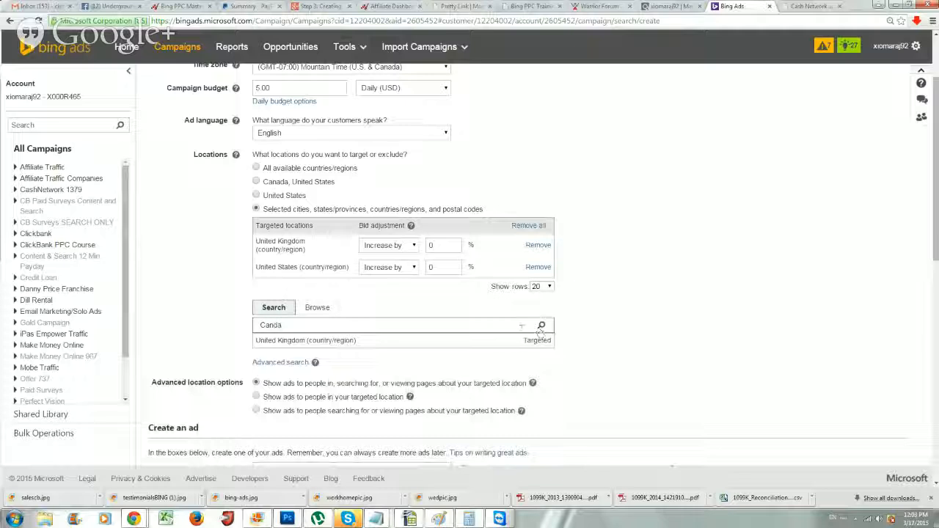
key(BackSpace)
key(BackSpace)
text(ada)
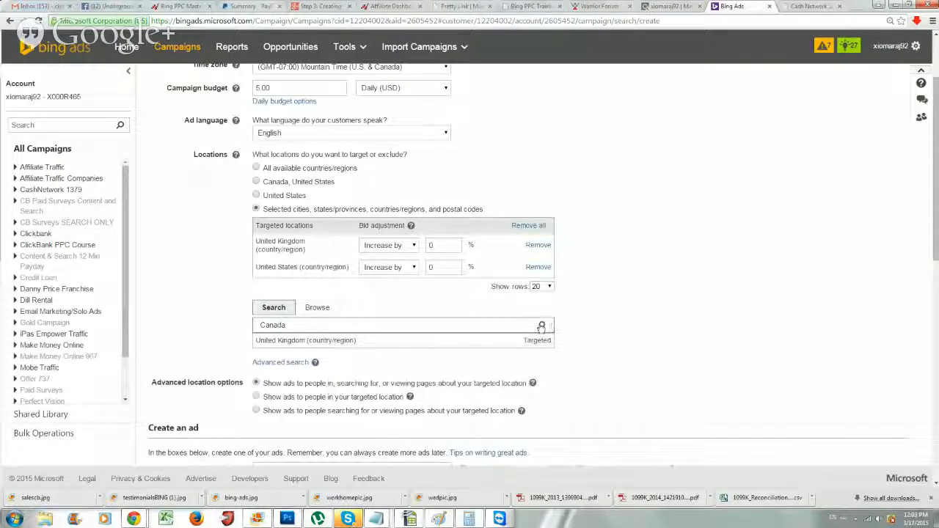
click(541, 326)
click(522, 340)
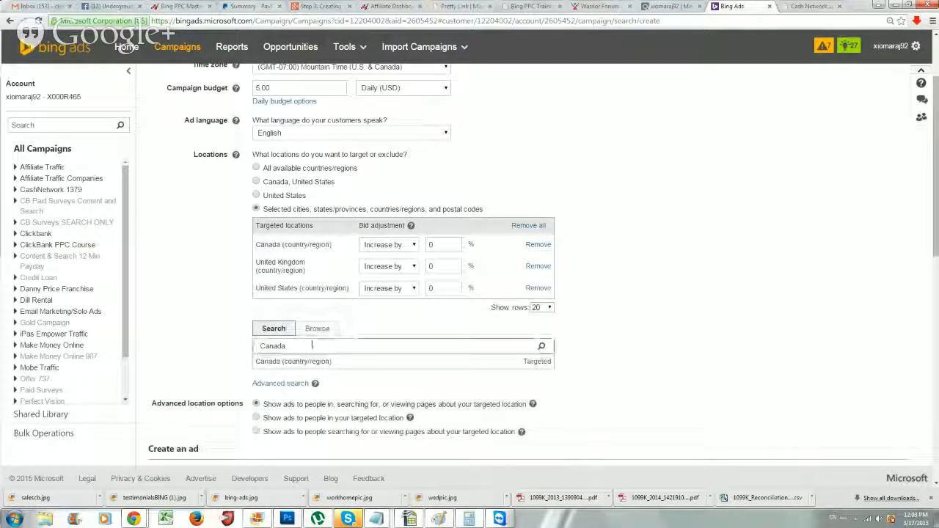
Target Australia, Australian Capital Territory and New Zealand as well
drag(312, 345, 218, 348)
text(Au)
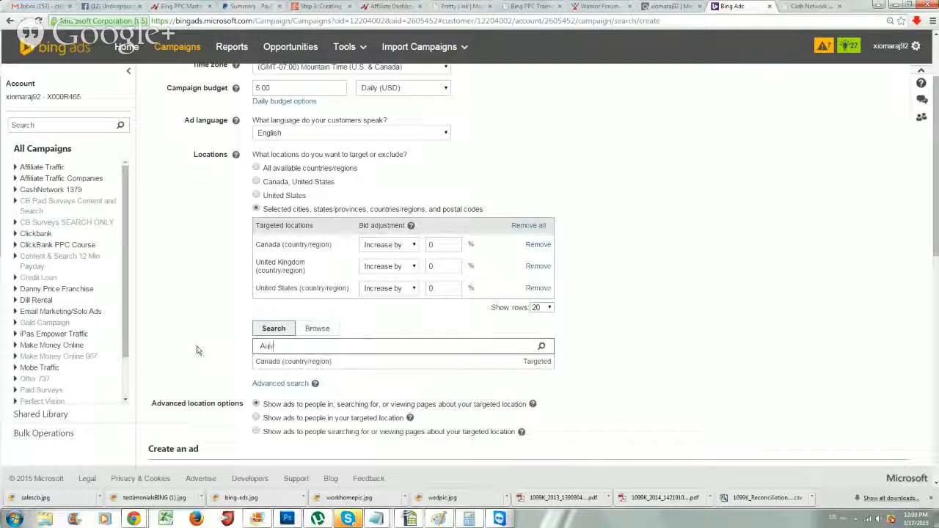
text(stralia)
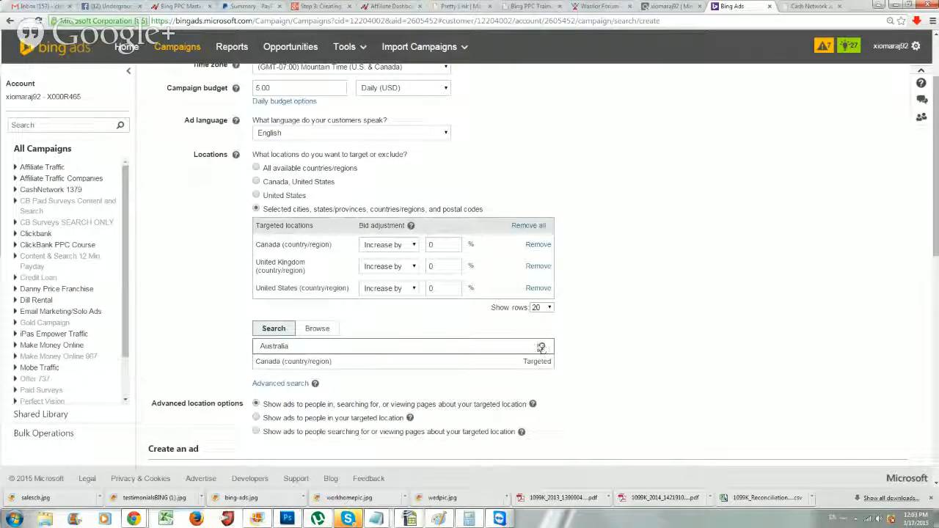
click(541, 347)
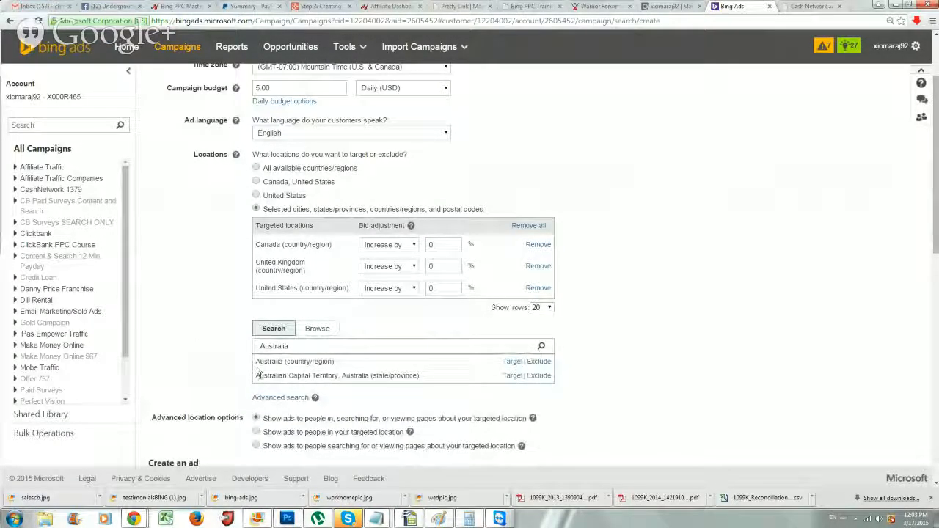
click(512, 375)
click(512, 362)
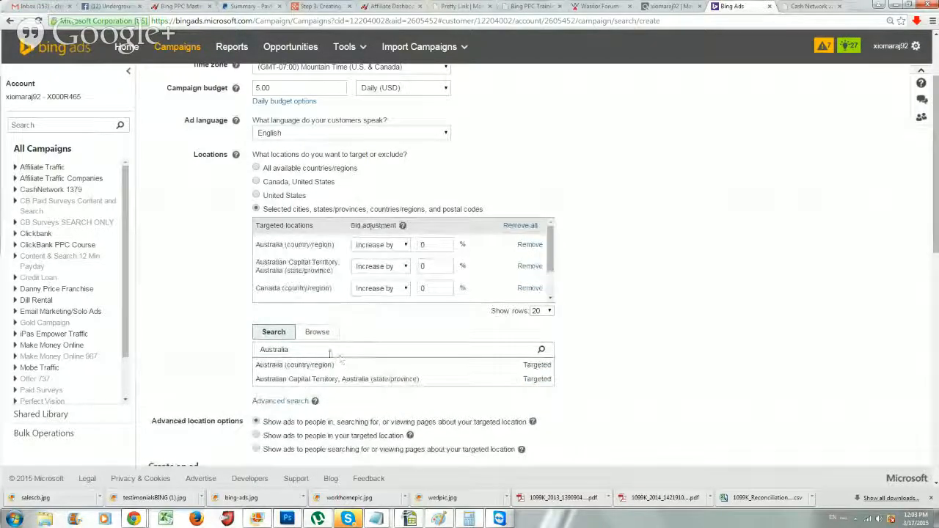
double_click(330, 351)
text(New)
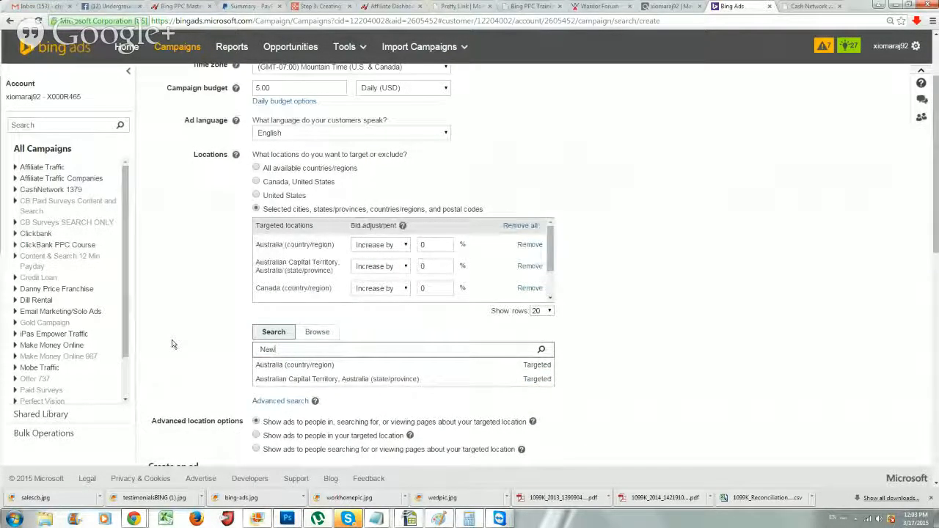
text( Zealand)
click(539, 365)
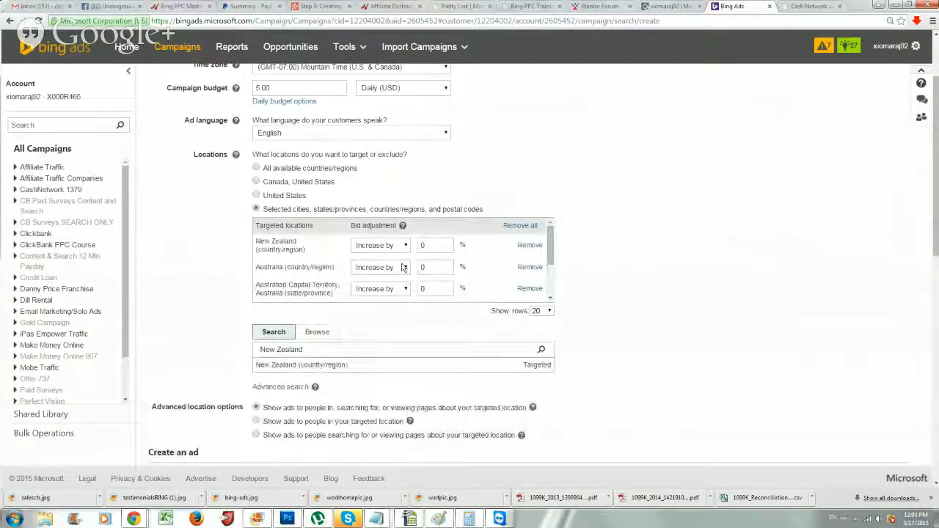
scroll(404, 268, down, 1)
scroll(271, 239, down, 1)
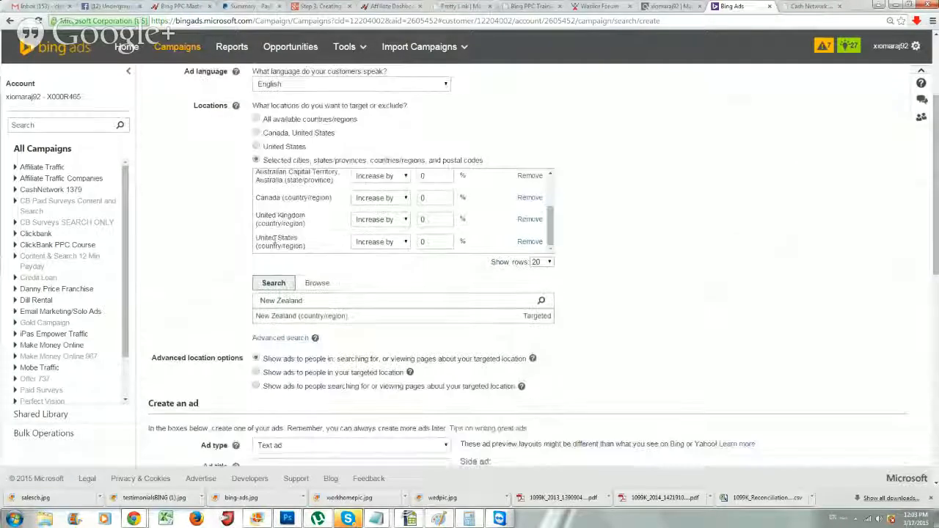
scroll(268, 235, up, 4)
scroll(229, 284, up, 1)
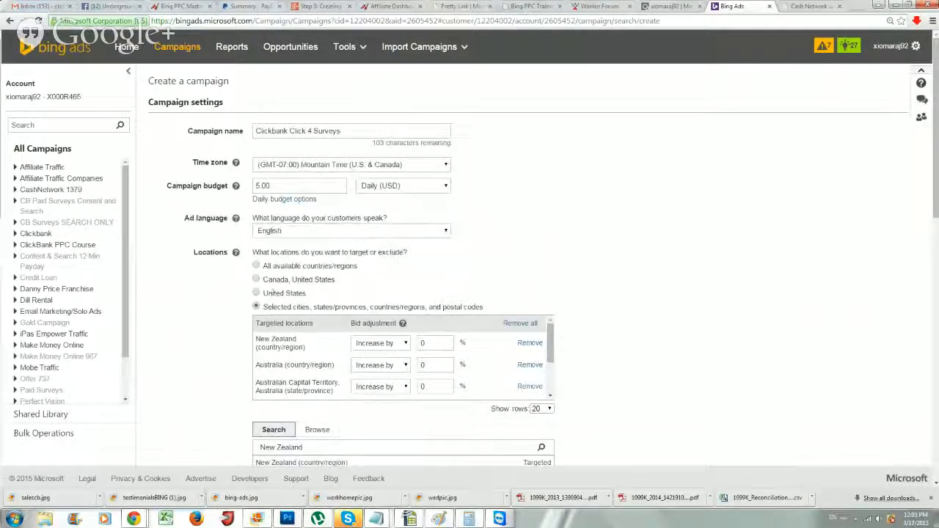
scroll(307, 350, down, 5)
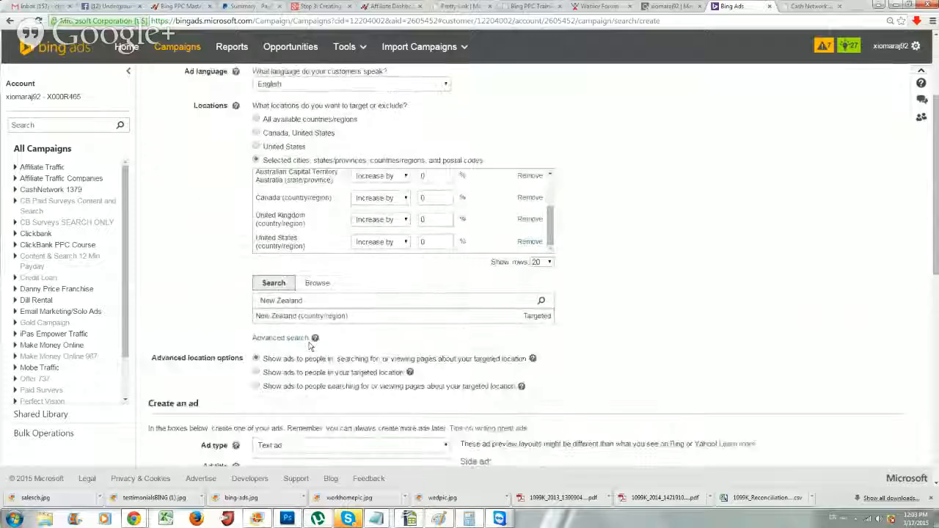
scroll(309, 346, down, 1)
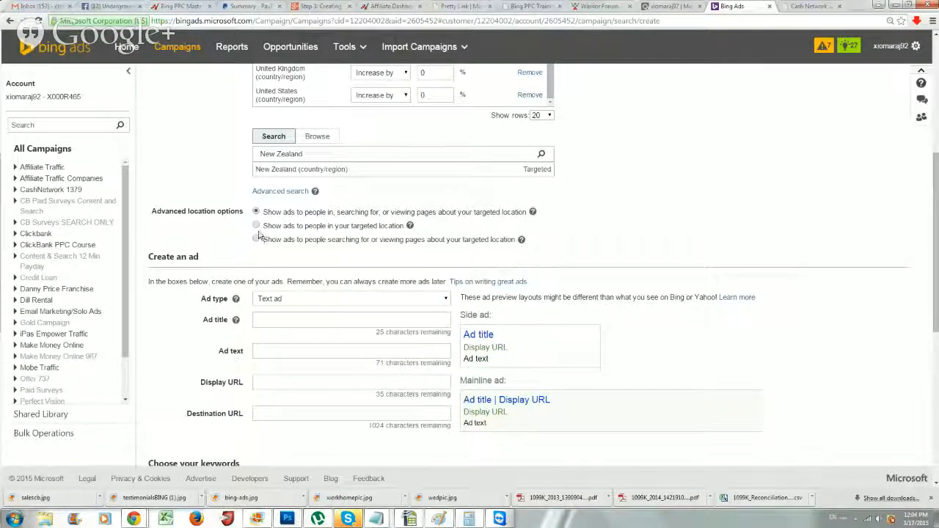
Set Advanced location options to 'Show ads to people in your targeted location'
drag(273, 228, 298, 227)
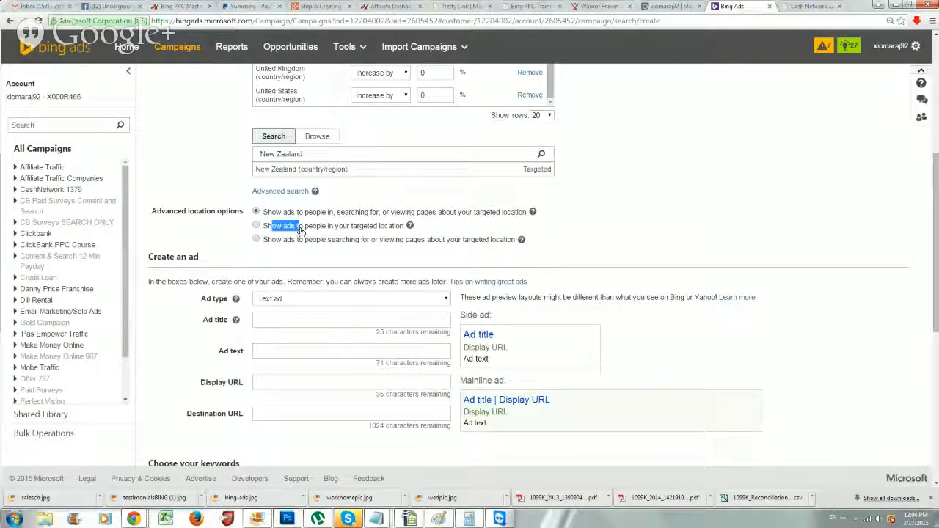
click(255, 226)
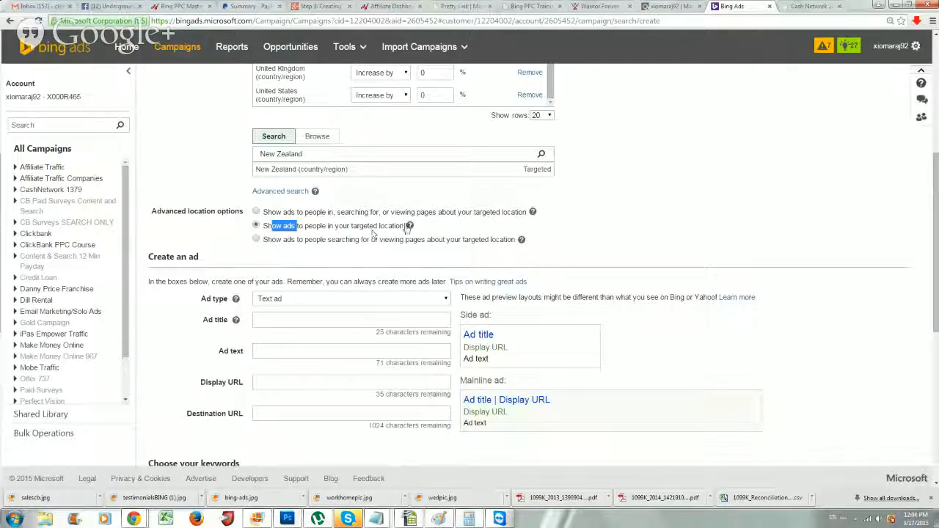
click(435, 233)
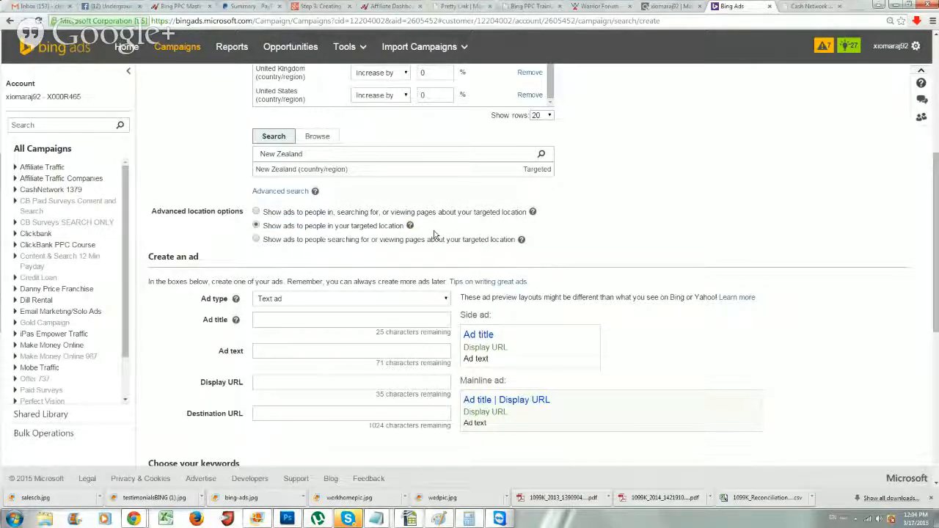
scroll(436, 296, up, 1)
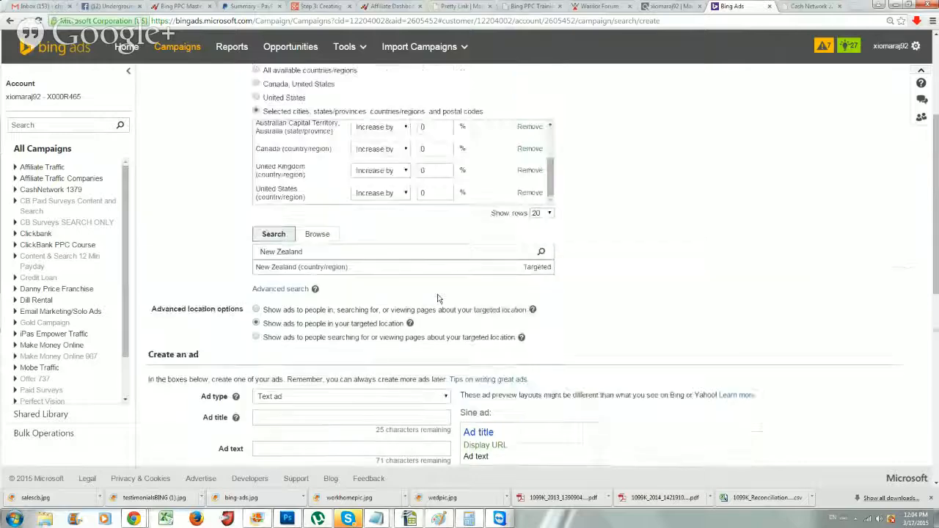
scroll(436, 296, down, 2)
scroll(436, 296, down, 1)
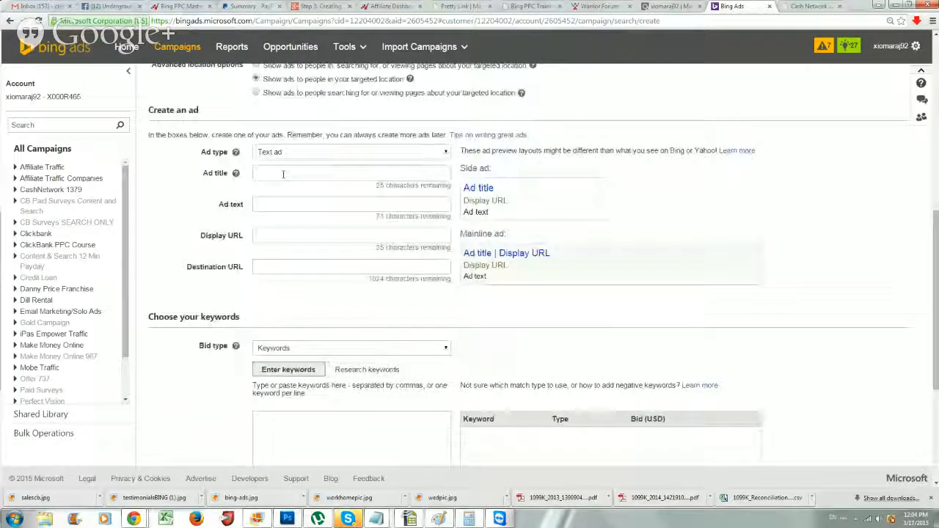
scroll(253, 268, up, 1)
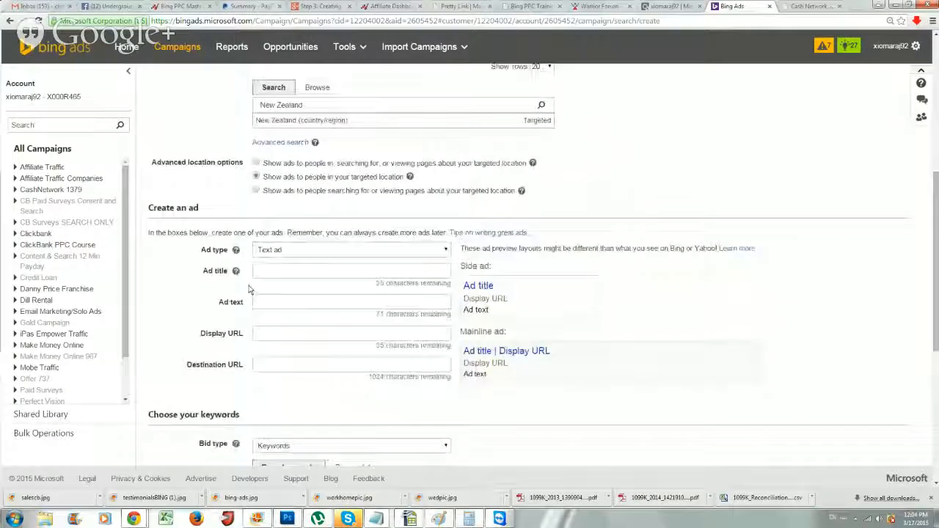
scroll(254, 268, down, 1)
Copy the full ECHSURVEYS HopLink URL from ClickBank's HopLink window and return to Bing Ads
click(668, 6)
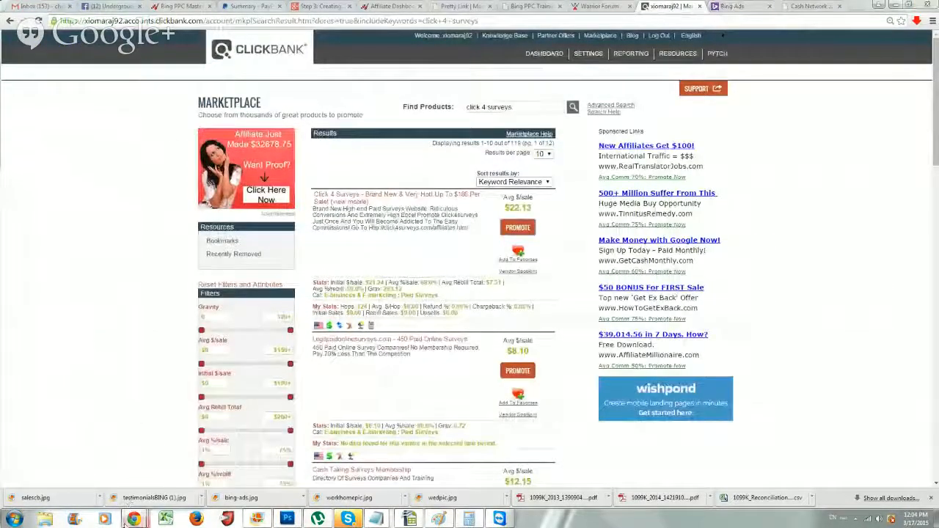
mouse_move(134, 519)
click(370, 478)
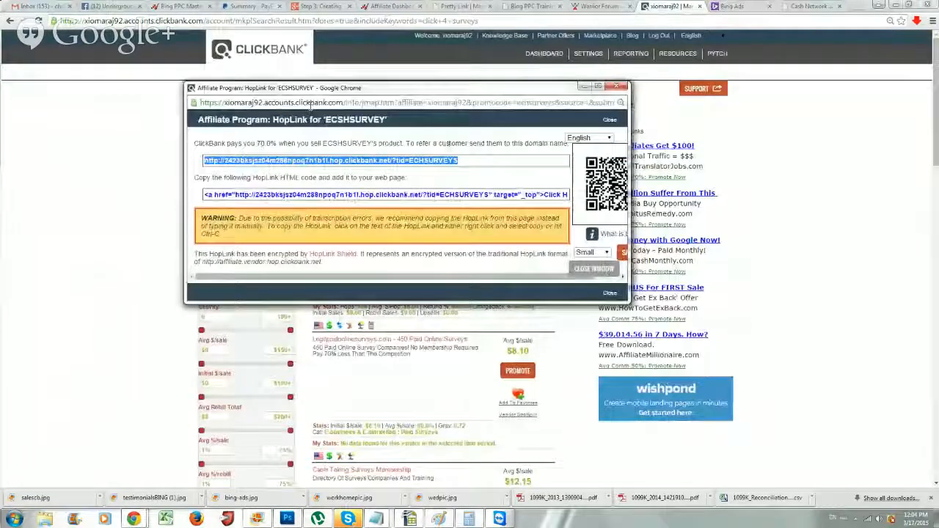
click(447, 159)
right_click(473, 166)
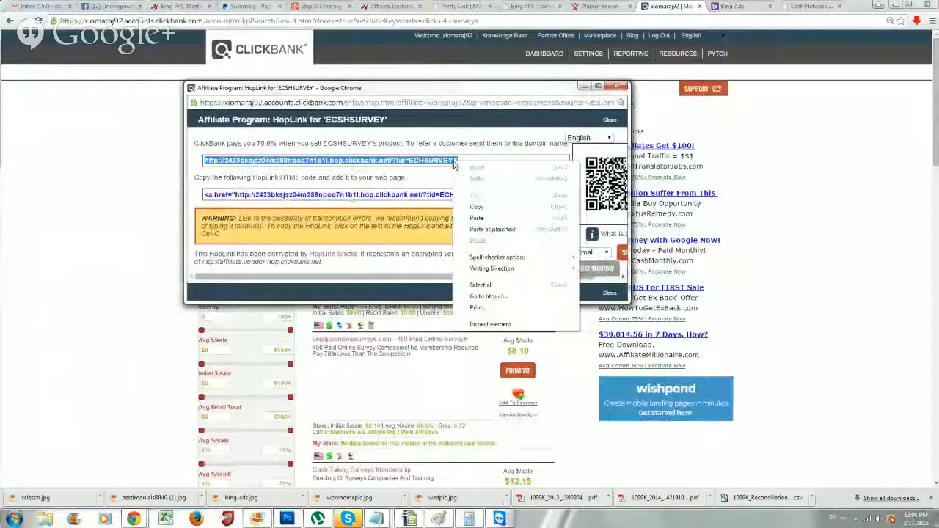
click(493, 207)
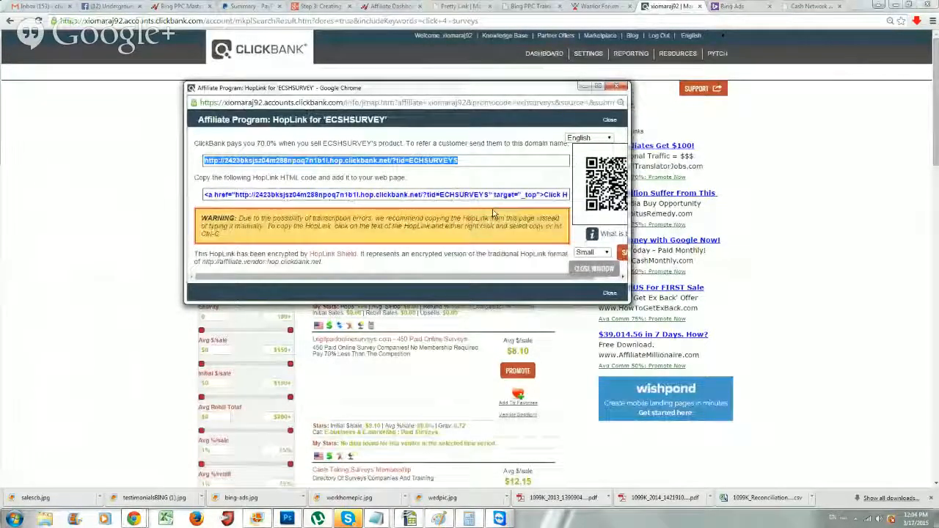
click(733, 7)
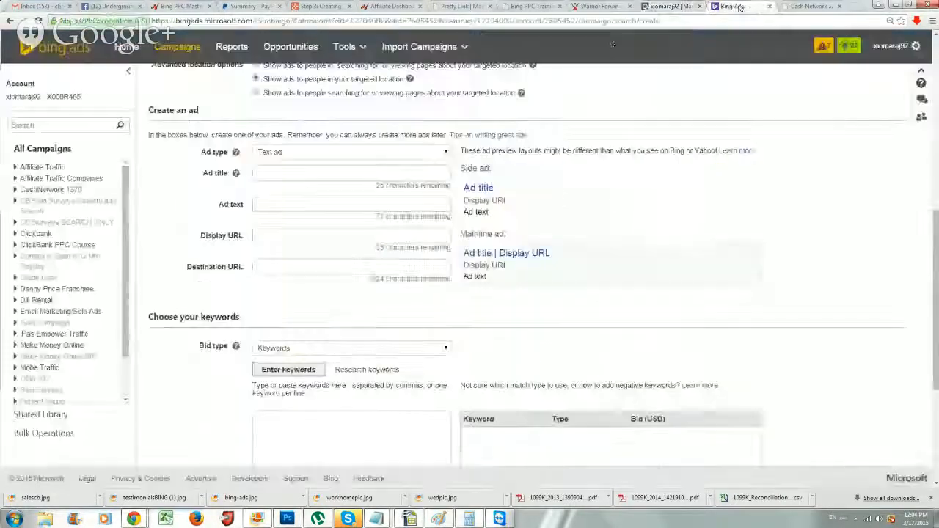
Paste the ClickBank HopLink into the Destination URL field and verify the full URL
click(272, 268)
key(ctrl+v)
drag(256, 267, 485, 267)
click(358, 268)
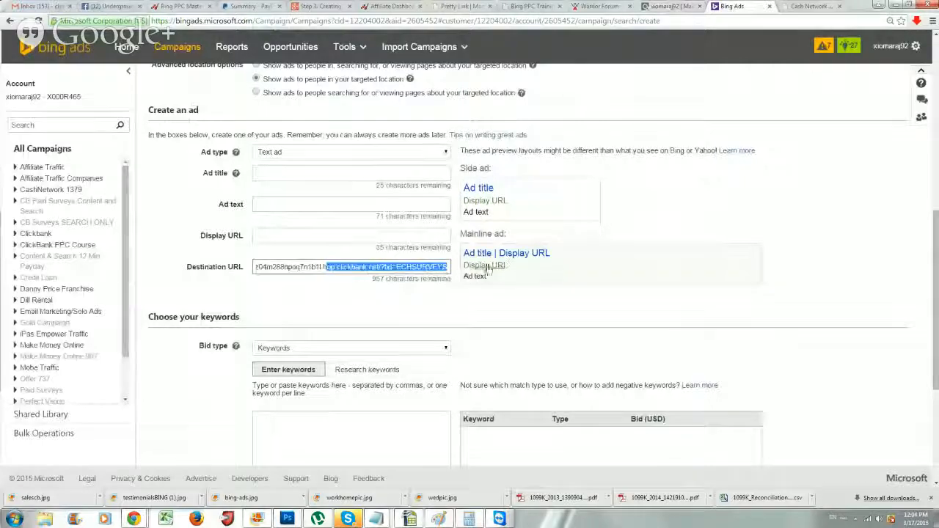
click(409, 305)
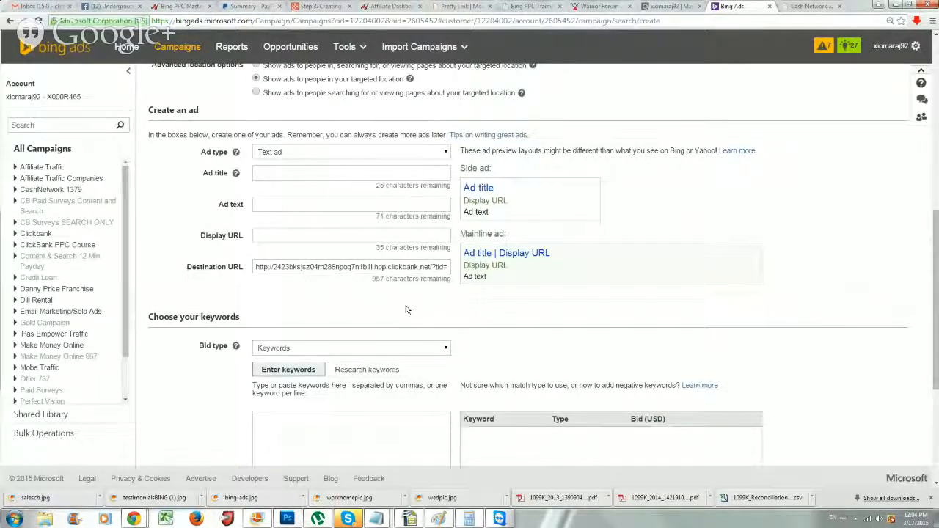
click(338, 234)
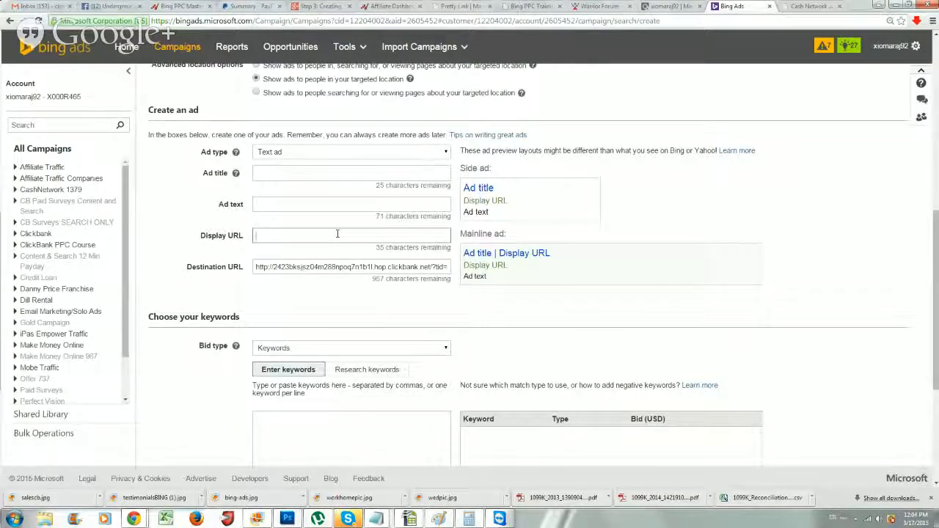
drag(296, 268, 449, 269)
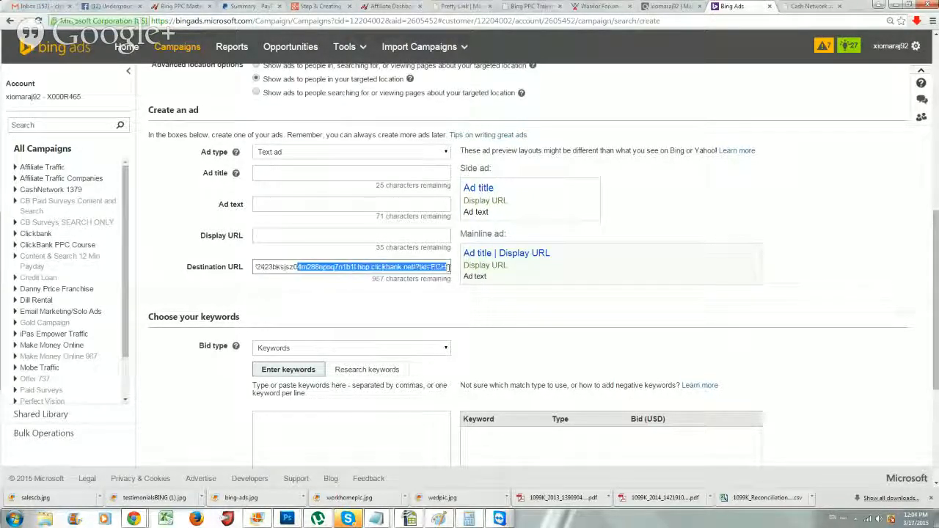
click(276, 237)
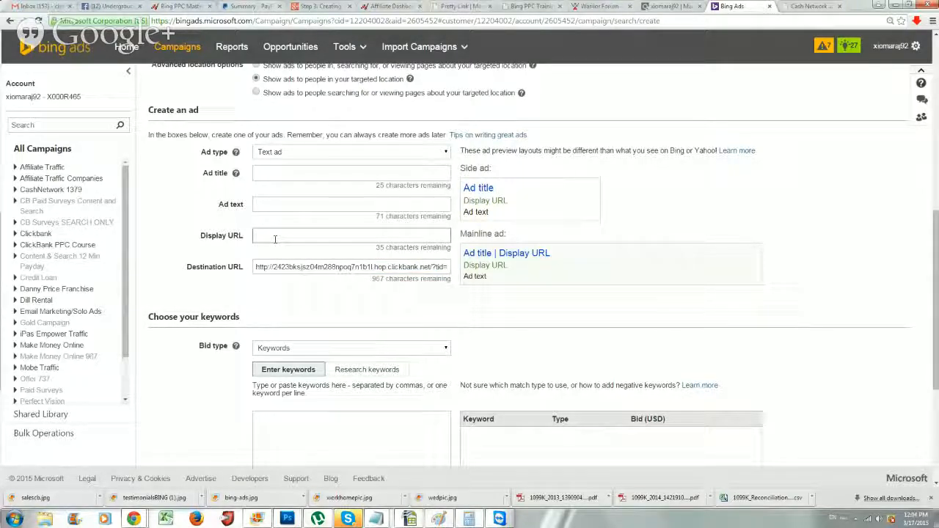
text(www.)
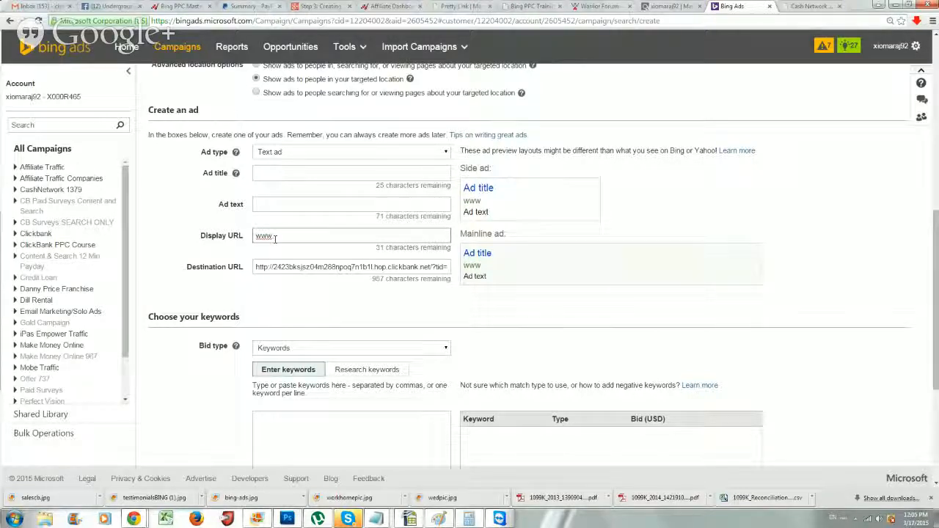
text(paidsur)
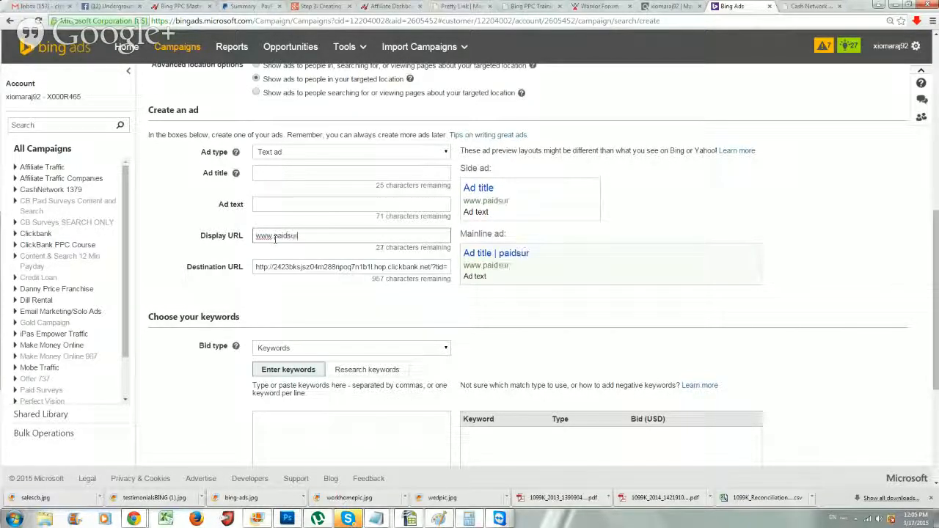
text(veys.com)
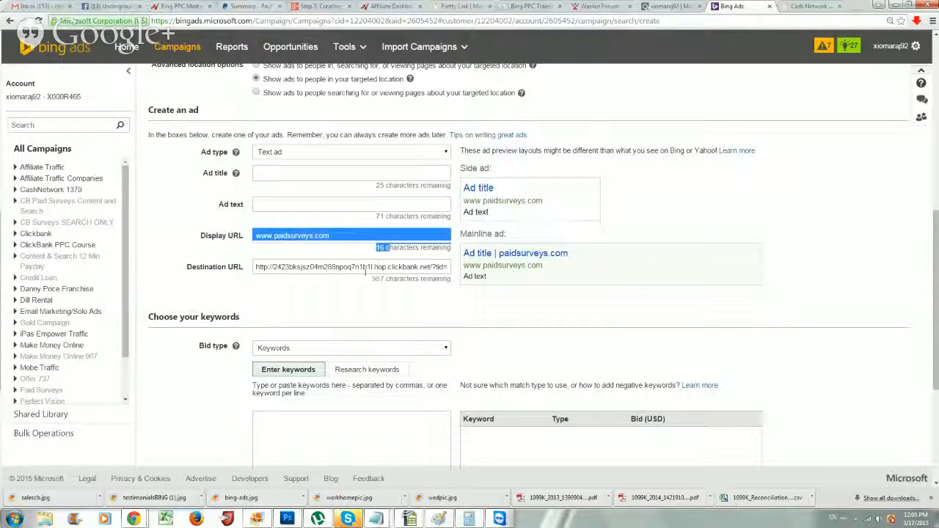
click(348, 235)
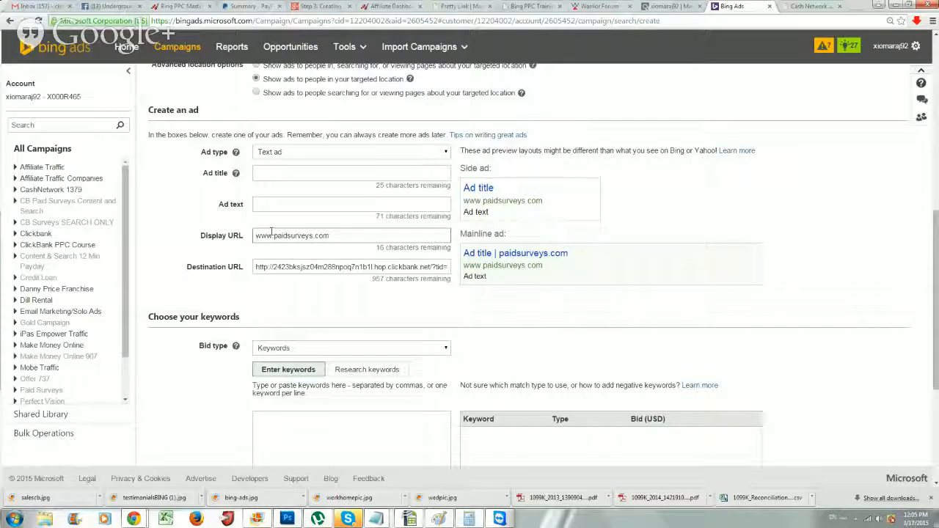
drag(275, 236, 370, 236)
key(BackSpace)
key(BackSpace)
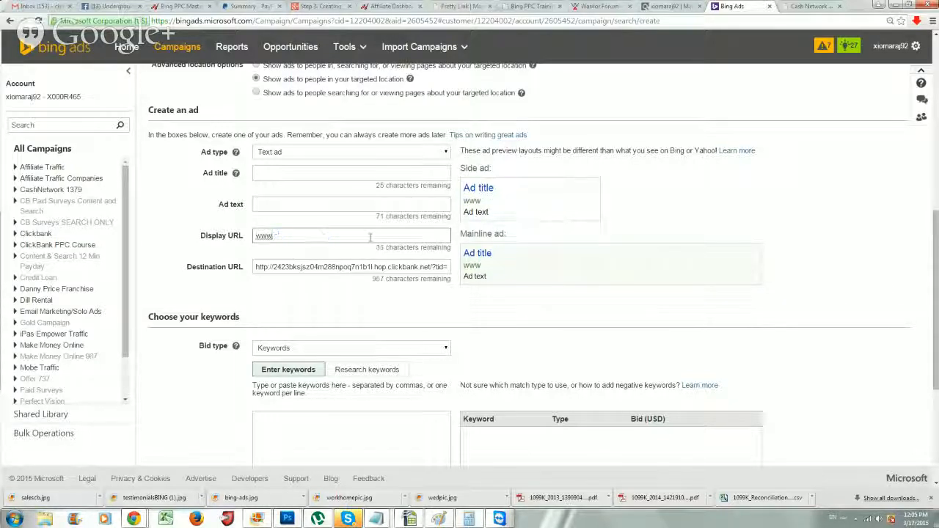
text(anythingyouwant.com)
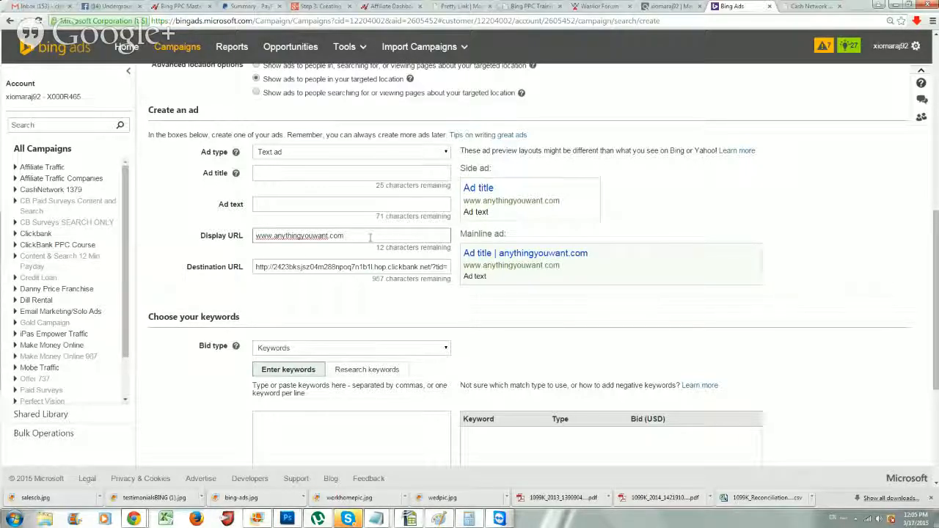
drag(370, 236, 271, 235)
key(BackSpace)
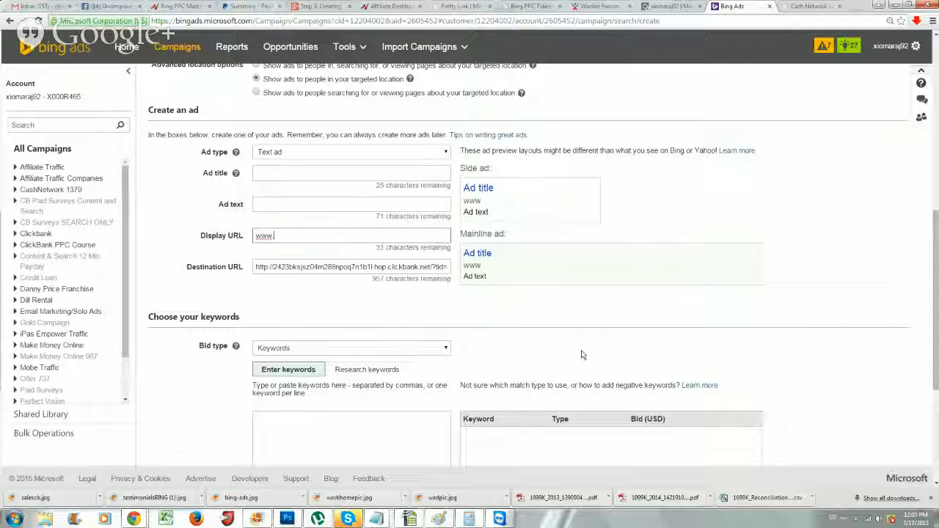
text(paid)
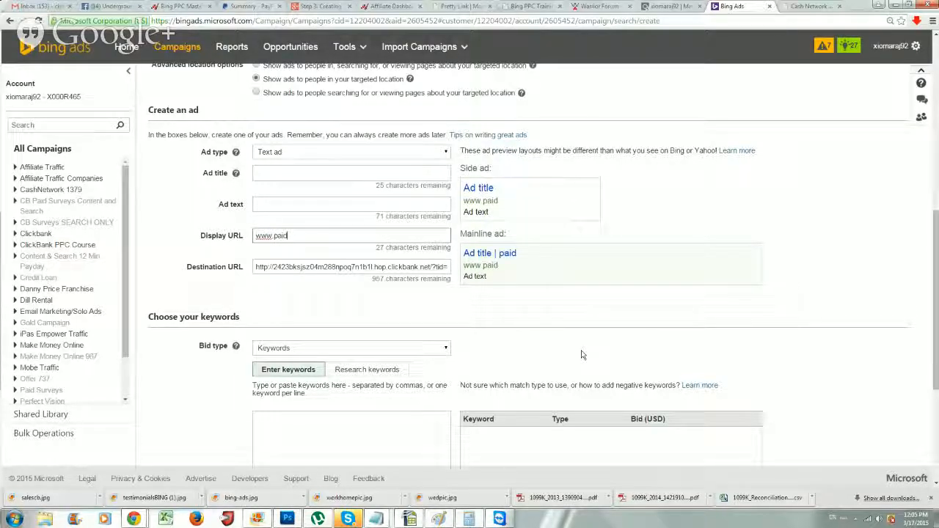
text(surveys.com)
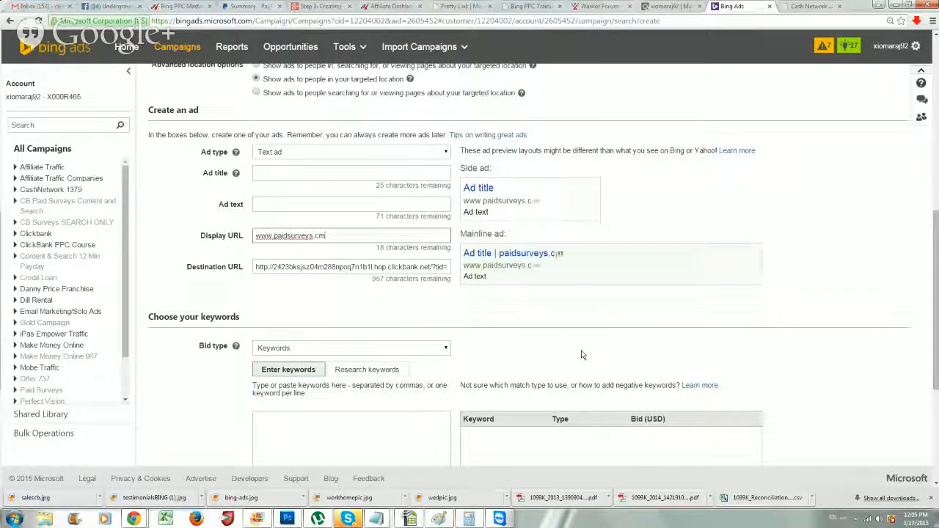
key(BackSpace)
key(BackSpace)
key(BackSpace)
key(BackSpace)
text(.)
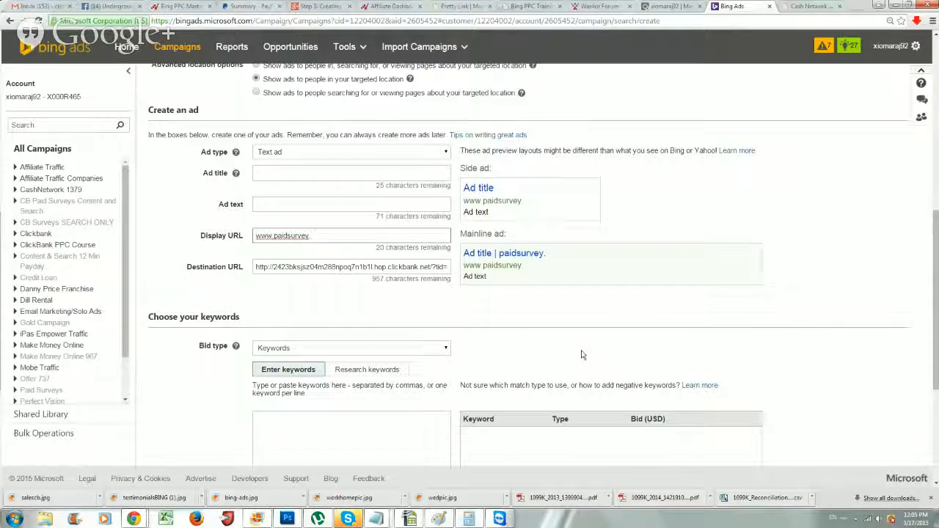
text(com)
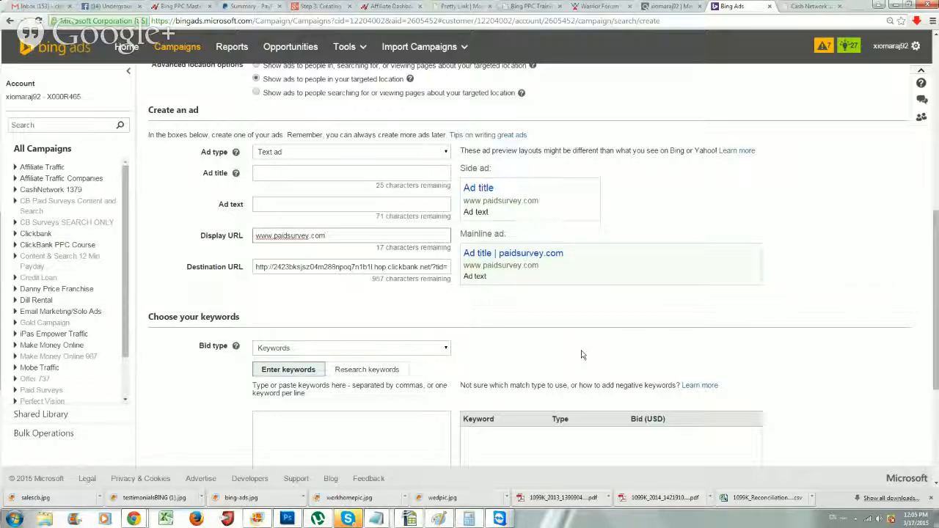
scroll(582, 355, up, 1)
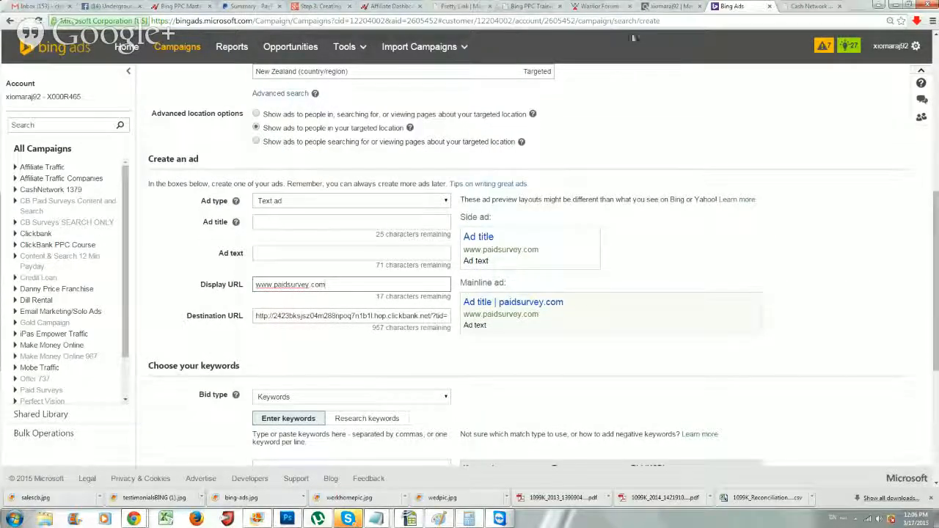
click(663, 6)
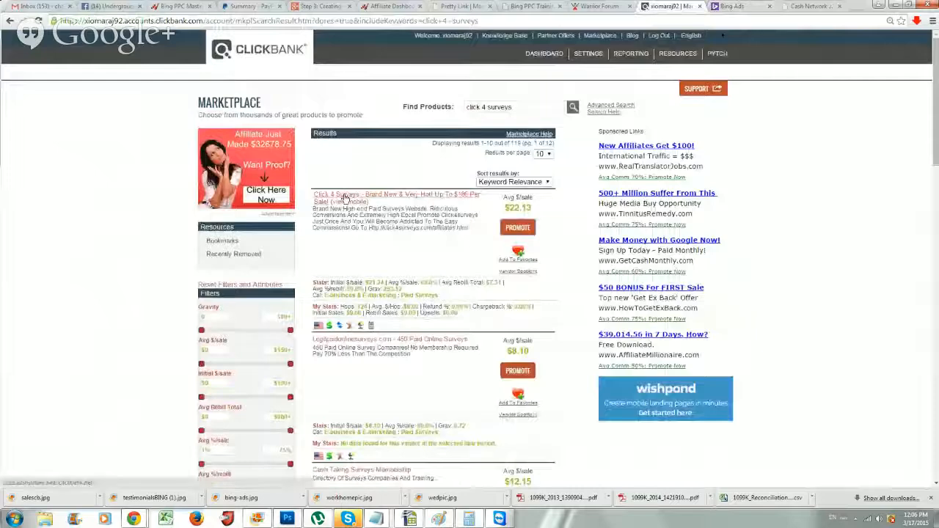
click(736, 6)
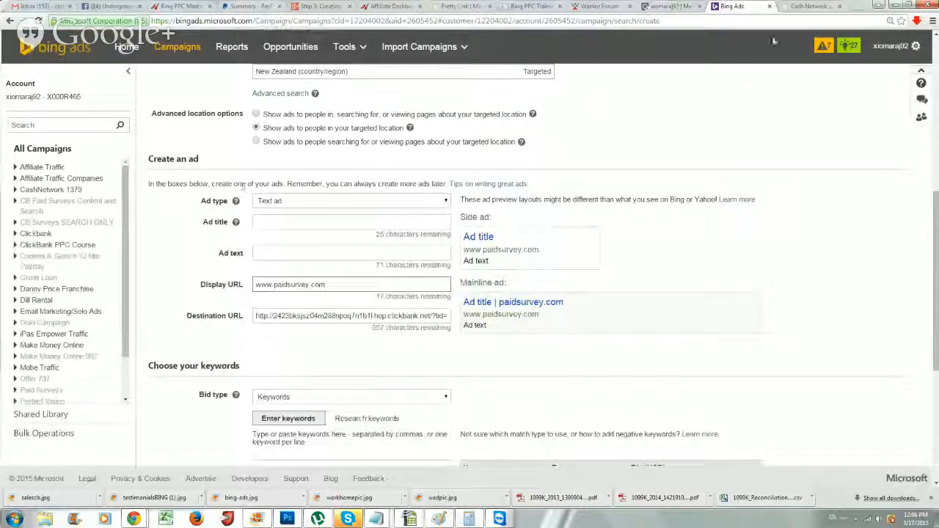
Open a new tab and search Google for paid surveys
click(854, 8)
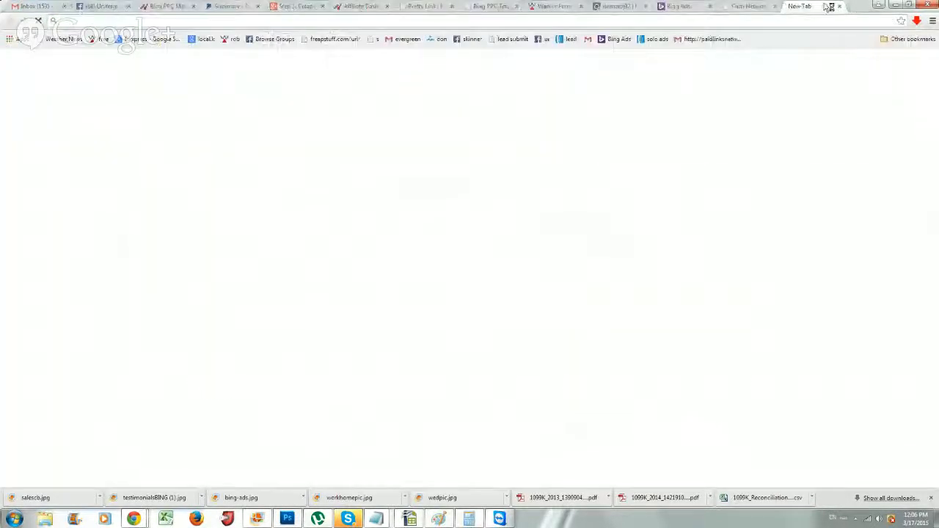
drag(823, 7, 744, 10)
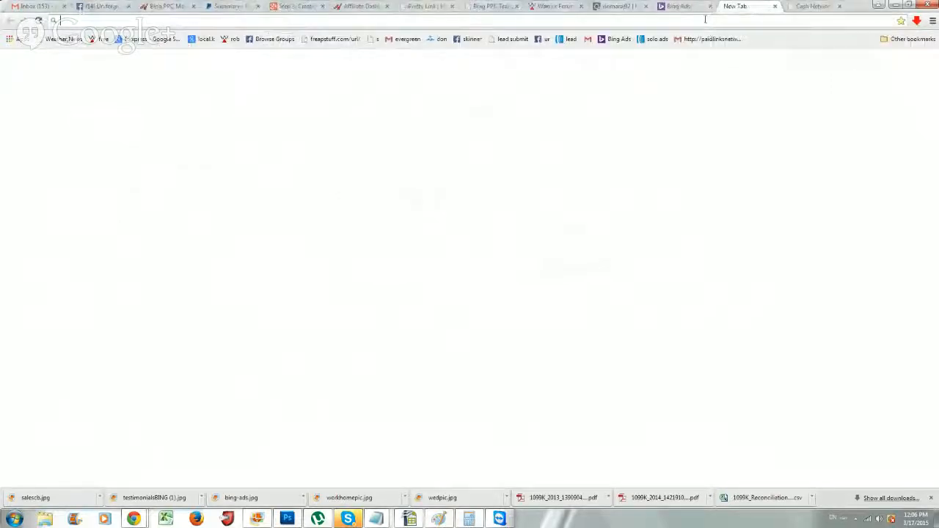
text(google.com)
key(Return)
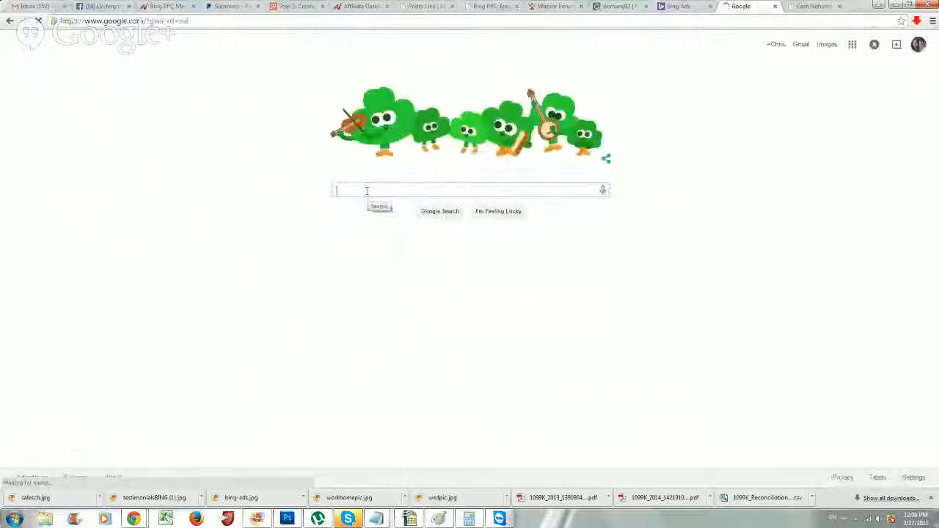
text(paid)
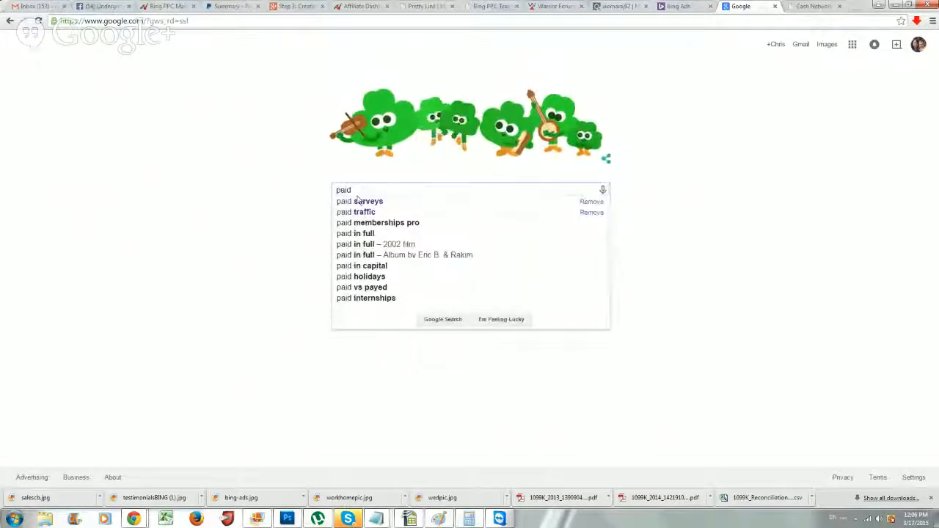
click(360, 201)
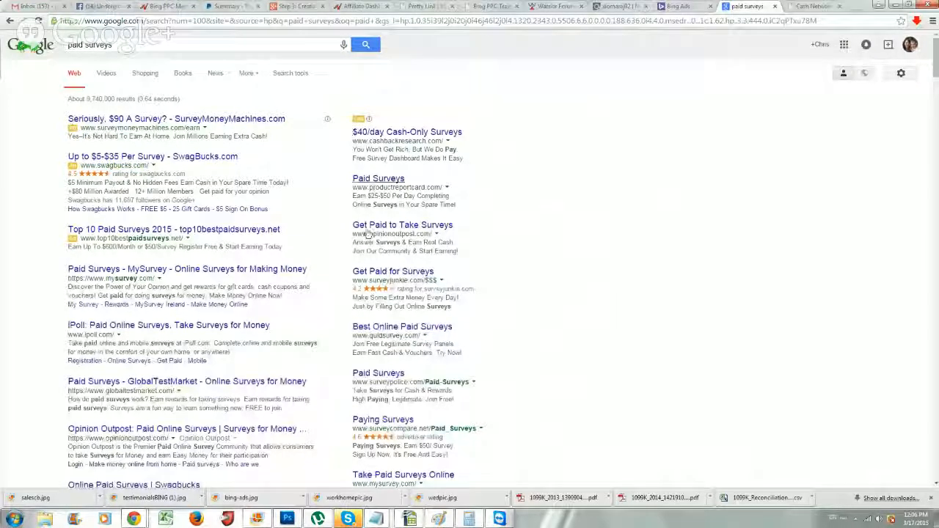
Copy the top ad headline 'Seriously, $90 A Survey?' and bring up paste options on Bing's ad title
drag(46, 119, 29, 192)
click(40, 169)
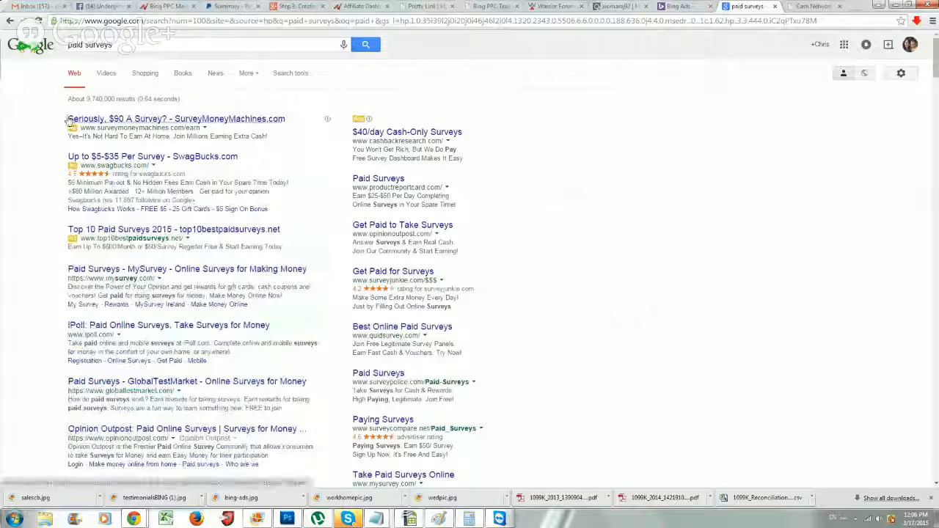
drag(68, 119, 169, 124)
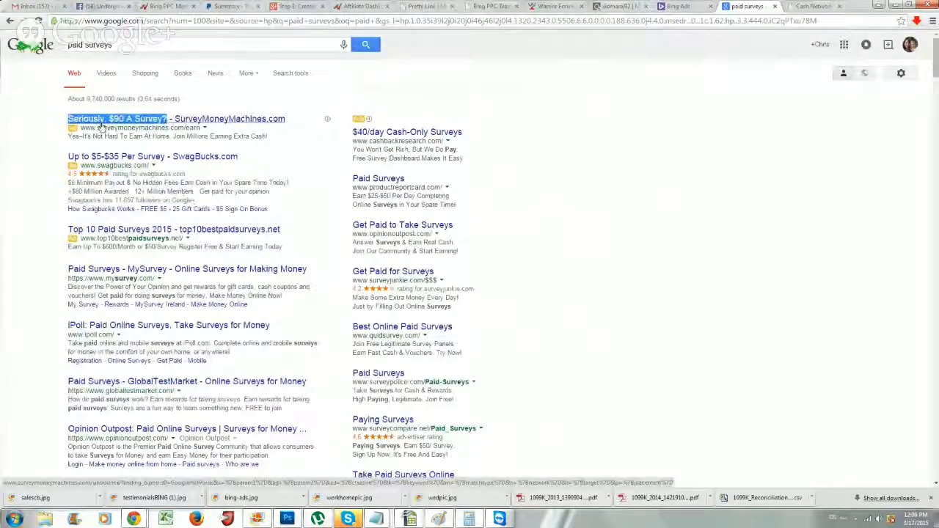
right_click(156, 122)
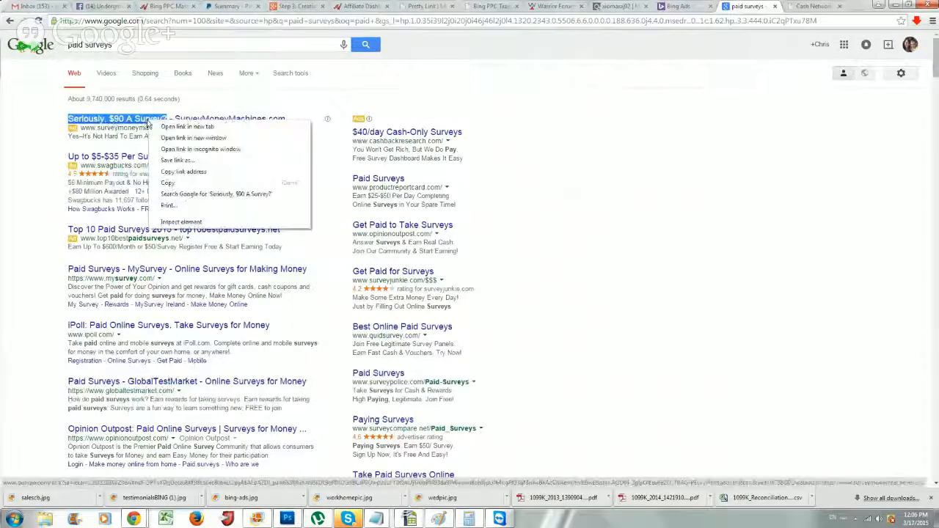
click(169, 182)
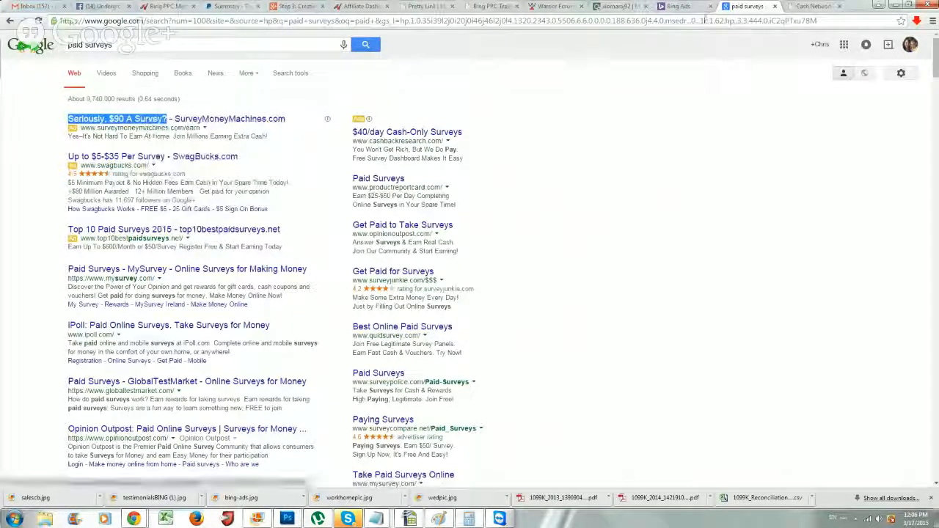
click(679, 6)
right_click(291, 223)
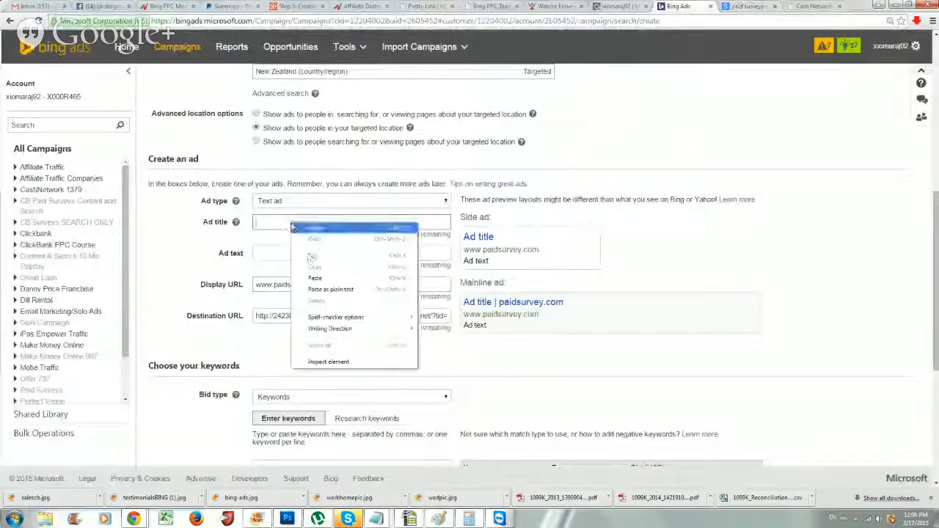
Paste 'Seriously, $90 A Survey?' as the ad title and compare it with the Google results
click(317, 277)
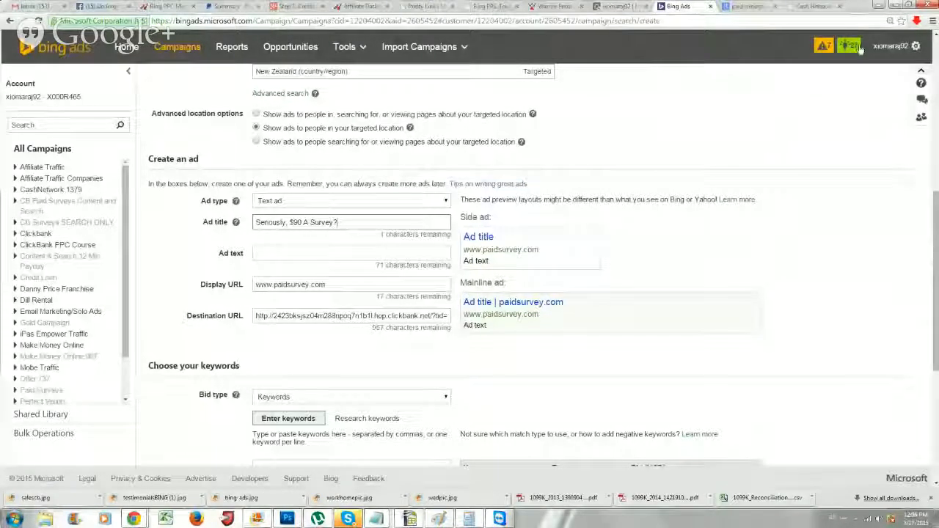
click(749, 6)
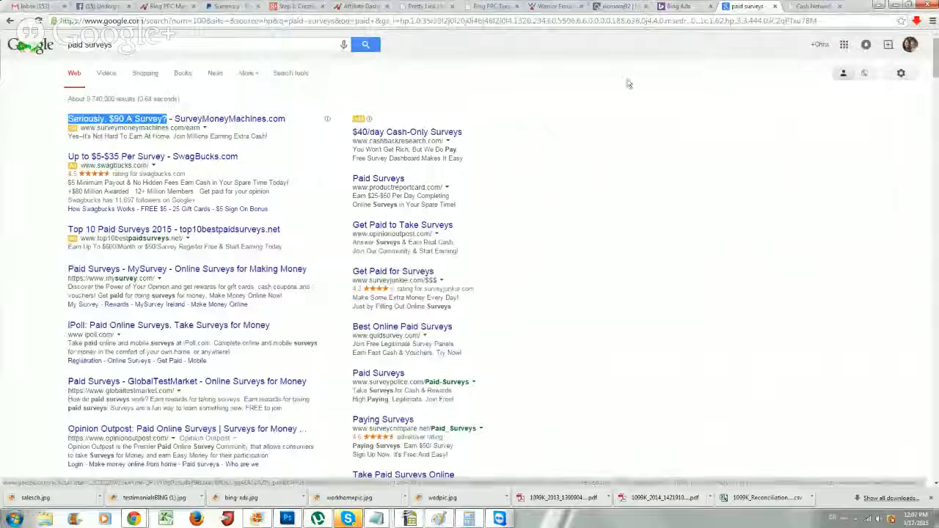
click(684, 5)
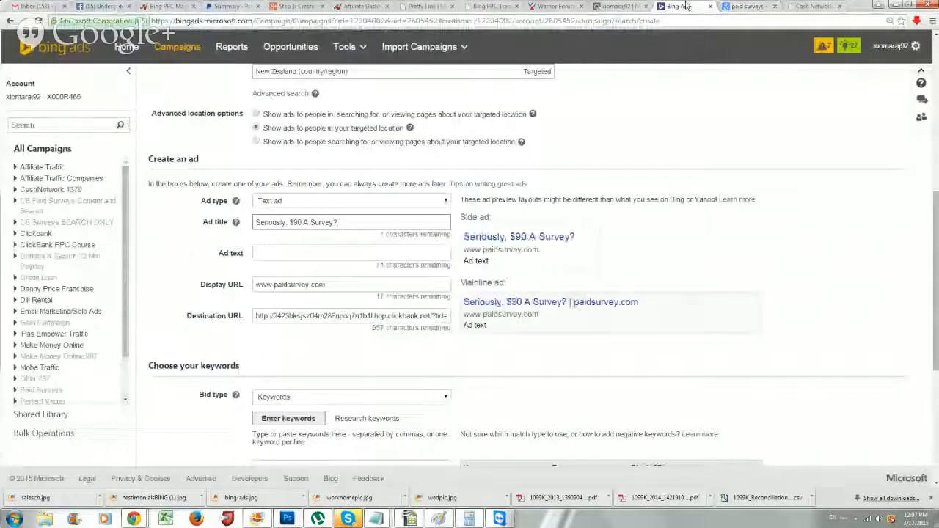
click(750, 7)
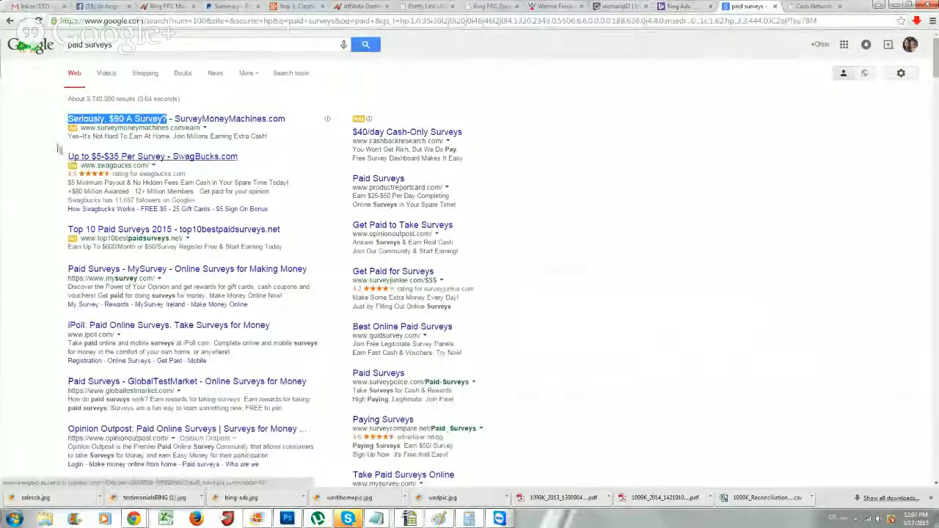
Paste the Google ad description 'It's Not Hard To Earn At Home. Join Millions Earning Extra Cash!' as the ad text
click(29, 145)
drag(82, 136, 261, 134)
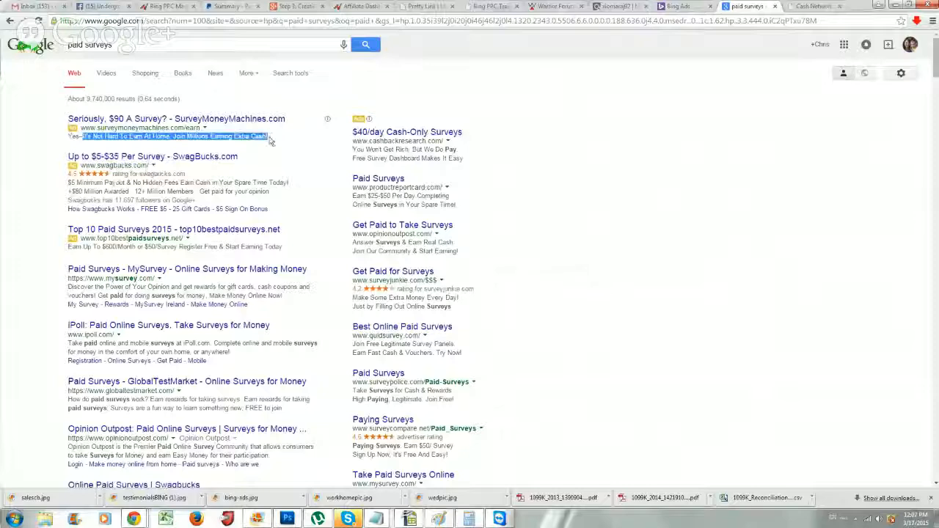
click(703, 6)
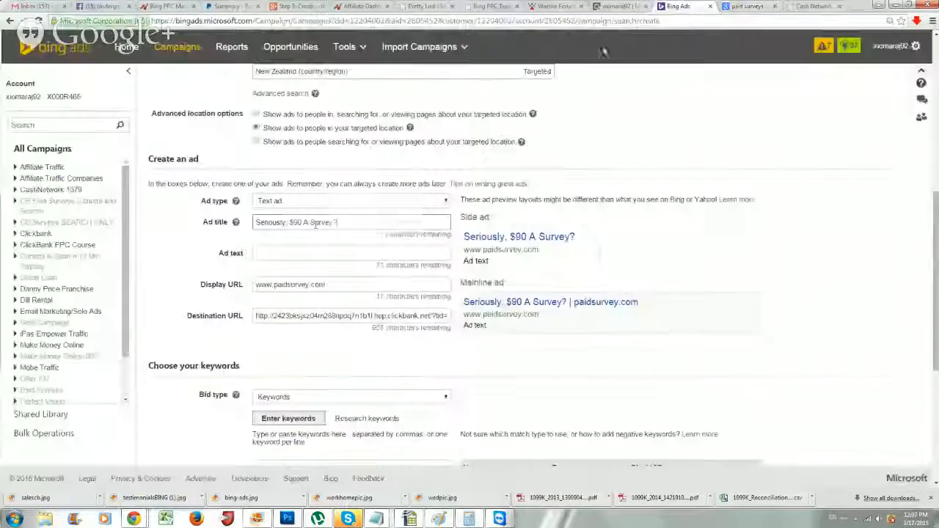
click(303, 252)
key(ctrl+v)
drag(303, 253, 253, 252)
drag(356, 253, 471, 256)
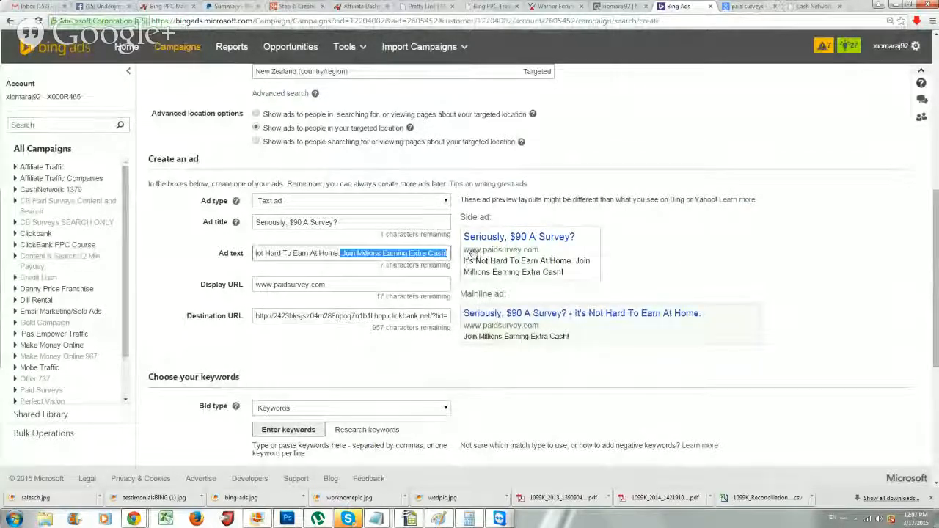
click(408, 276)
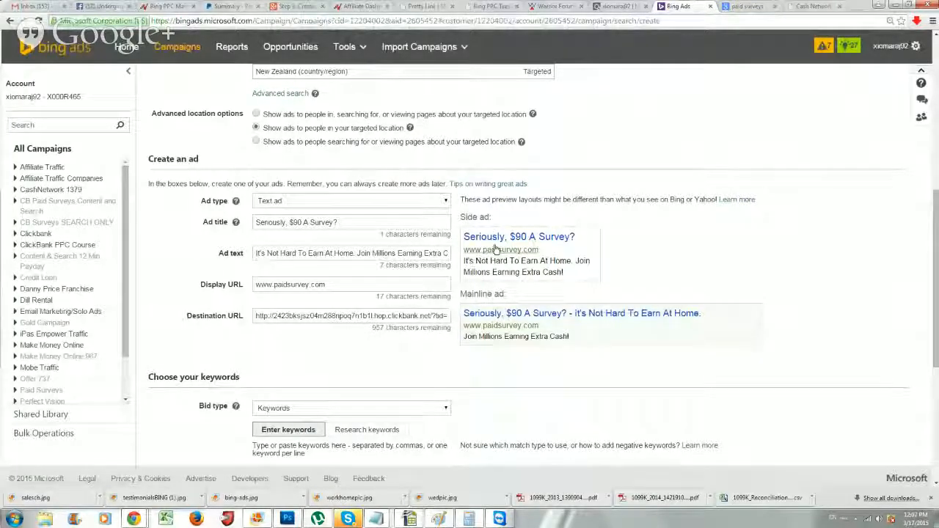
click(761, 9)
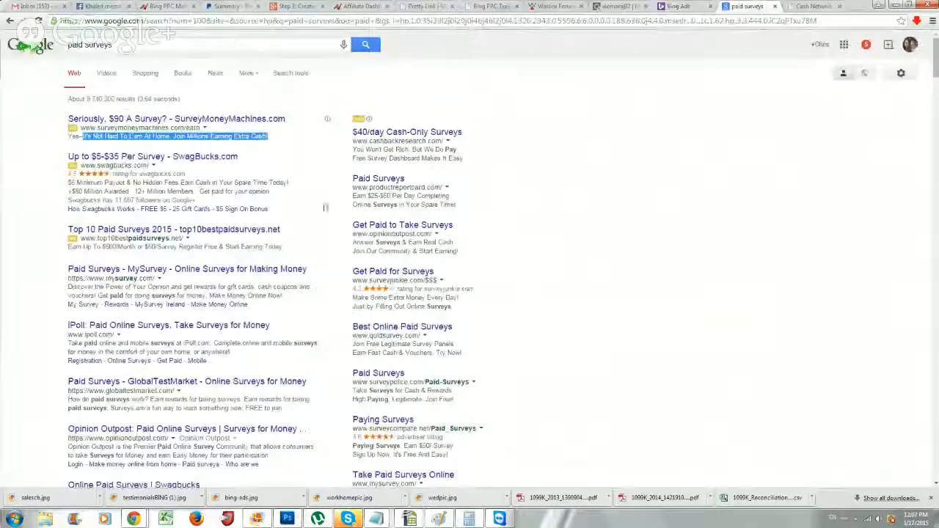
Replace the Google query with 'how to lose weight' to view its paid ads, then return to Bing Ads
scroll(387, 182, down, 3)
scroll(390, 294, up, 4)
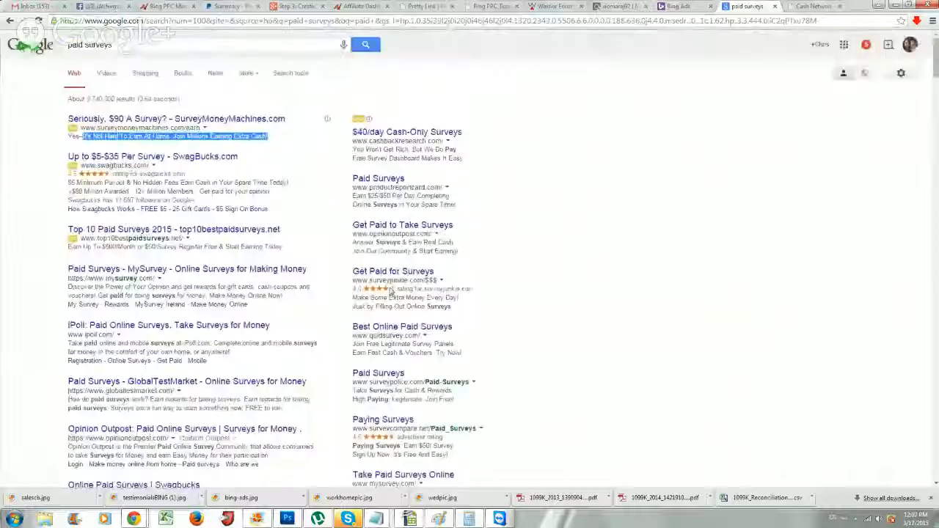
triple_click(97, 46)
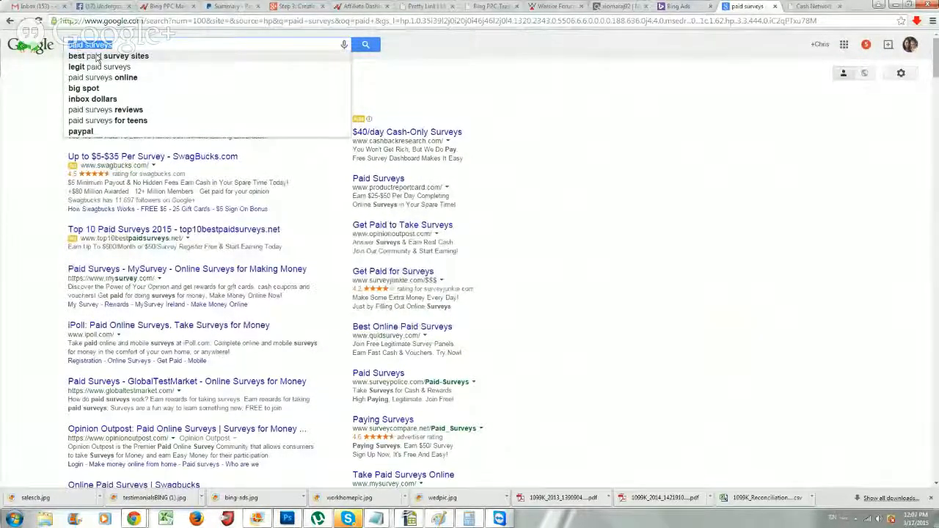
text(how to lose )
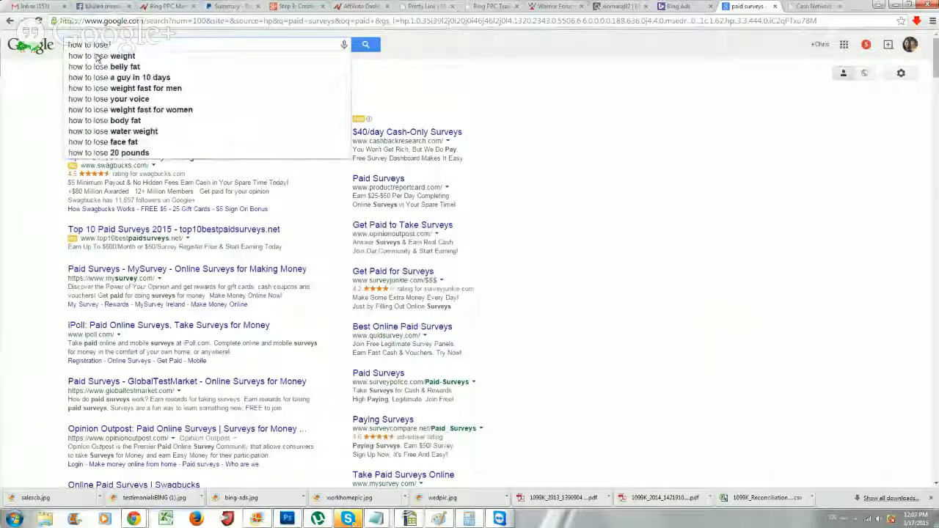
text(weight)
key(Return)
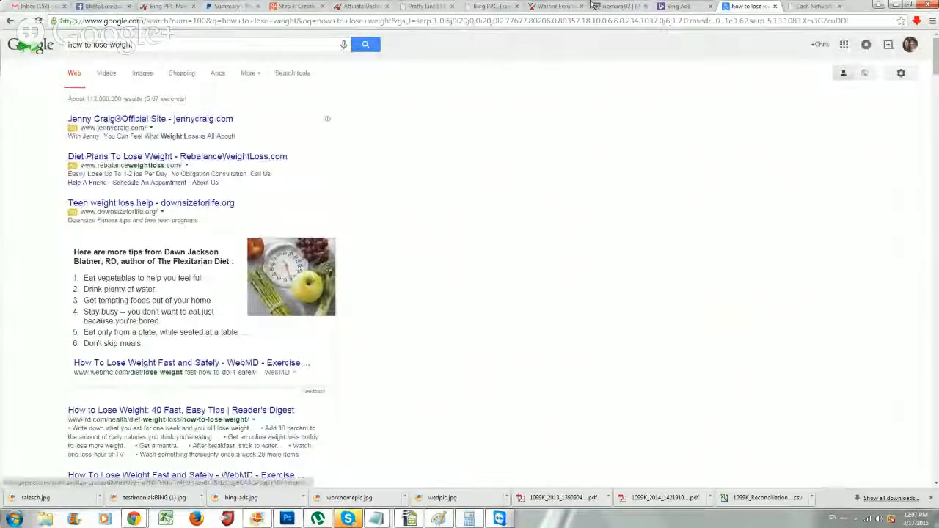
click(679, 6)
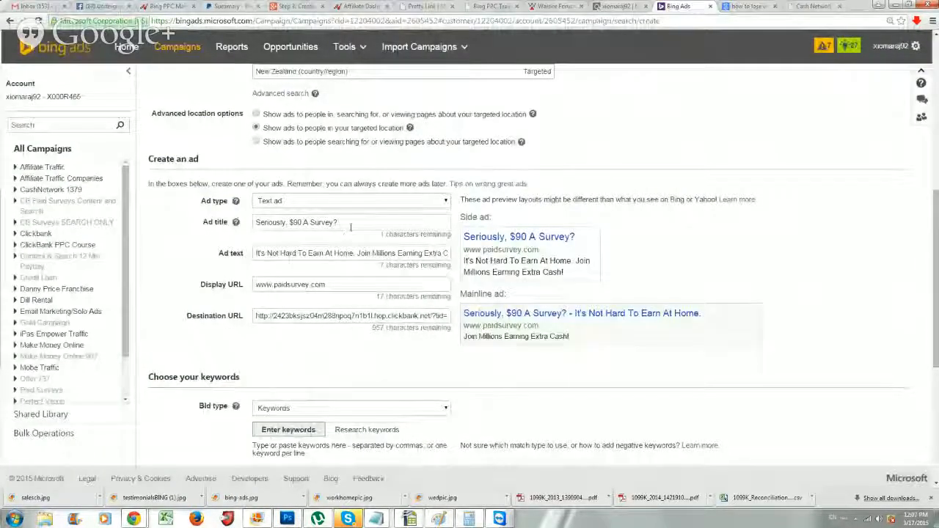
drag(356, 221, 257, 244)
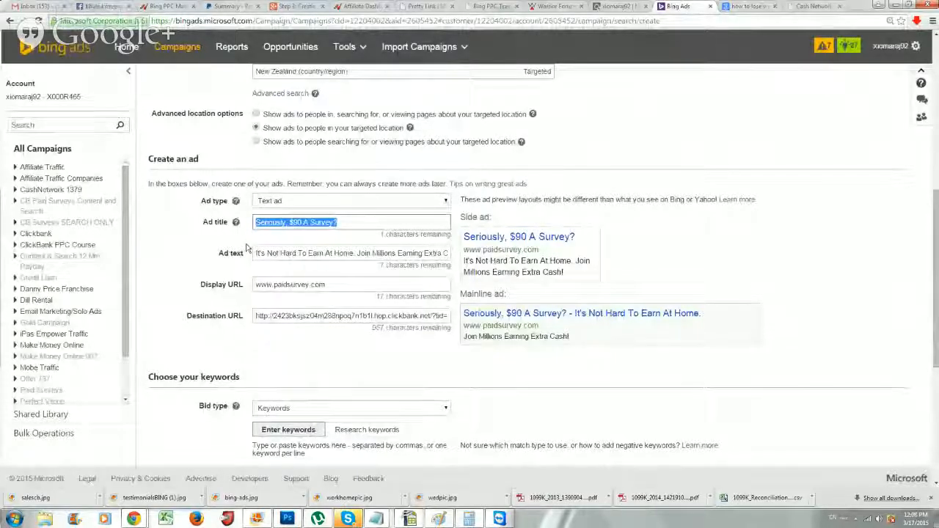
click(370, 226)
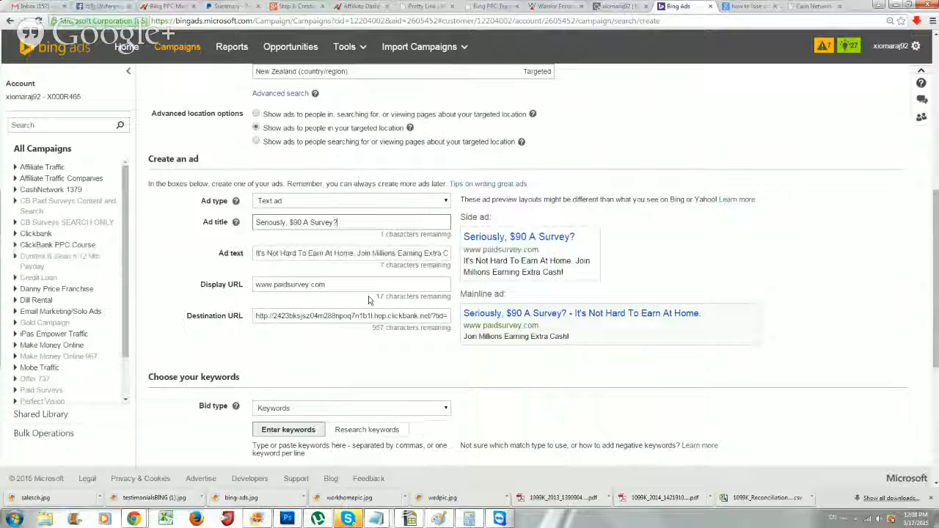
drag(341, 223, 226, 229)
click(348, 254)
scroll(338, 286, down, 2)
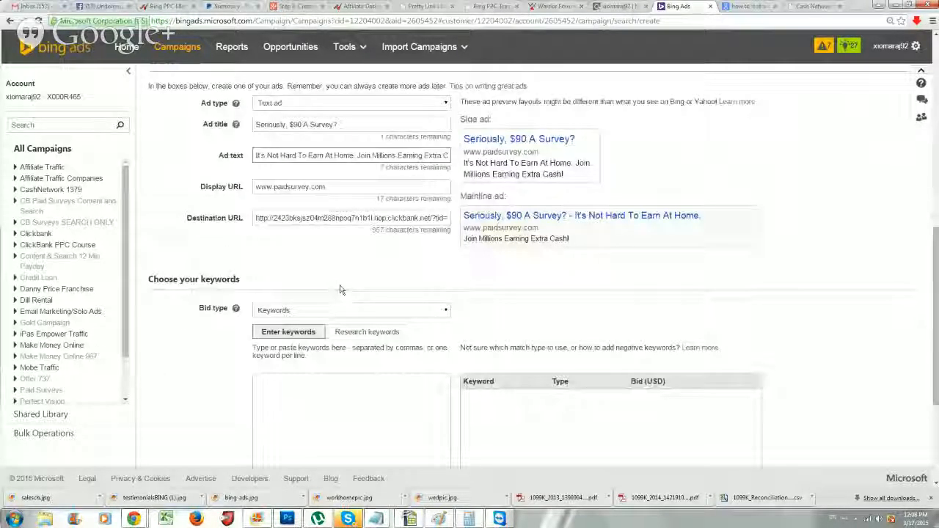
scroll(340, 290, up, 3)
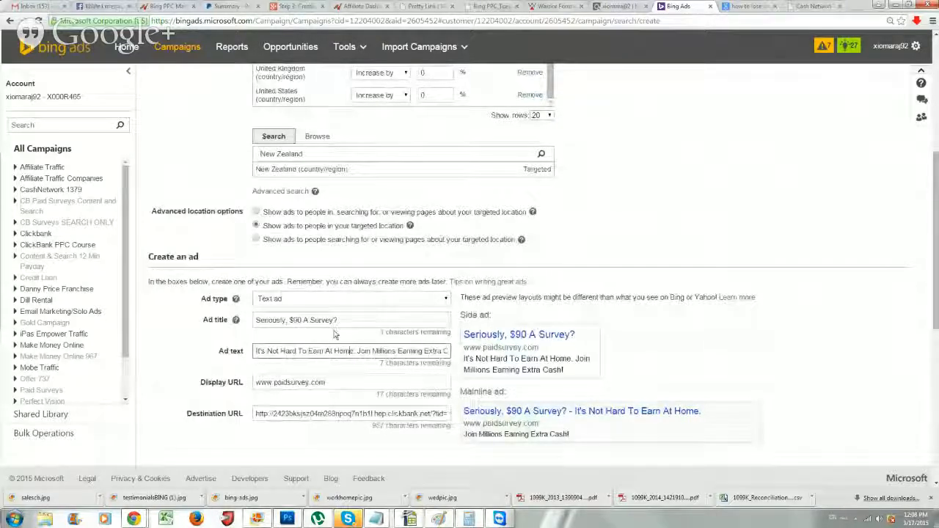
scroll(334, 335, down, 1)
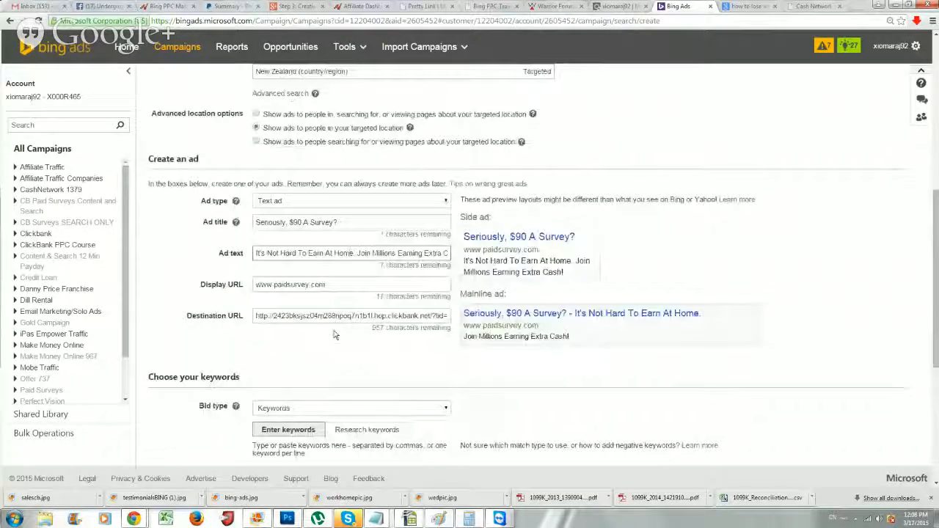
scroll(272, 371, down, 2)
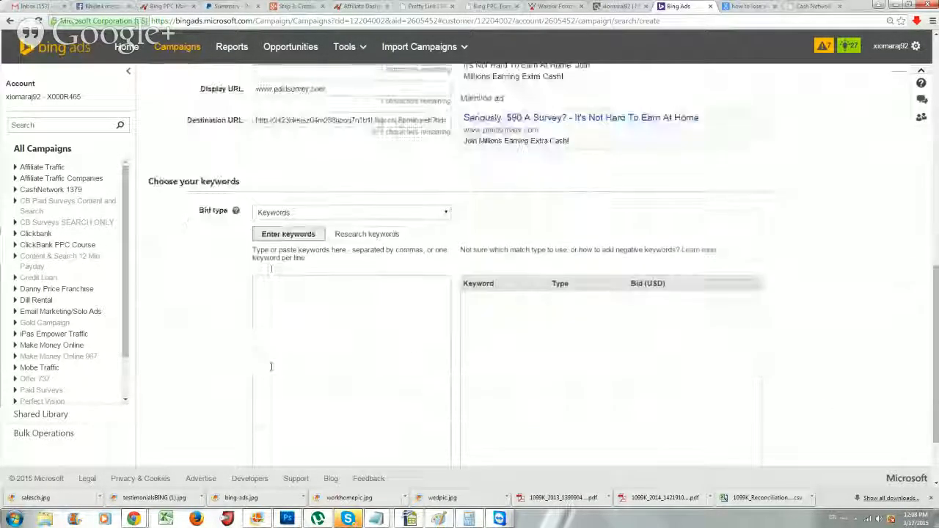
scroll(271, 370, up, 5)
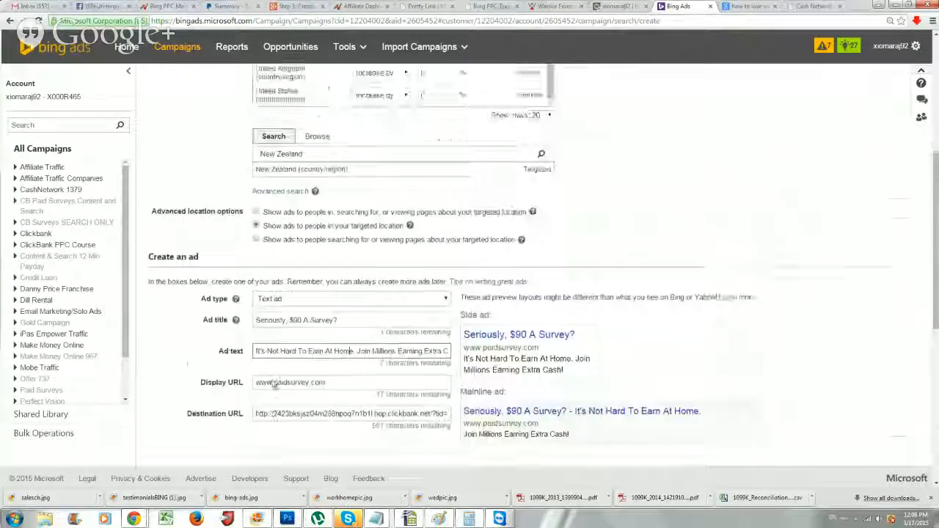
scroll(272, 385, up, 1)
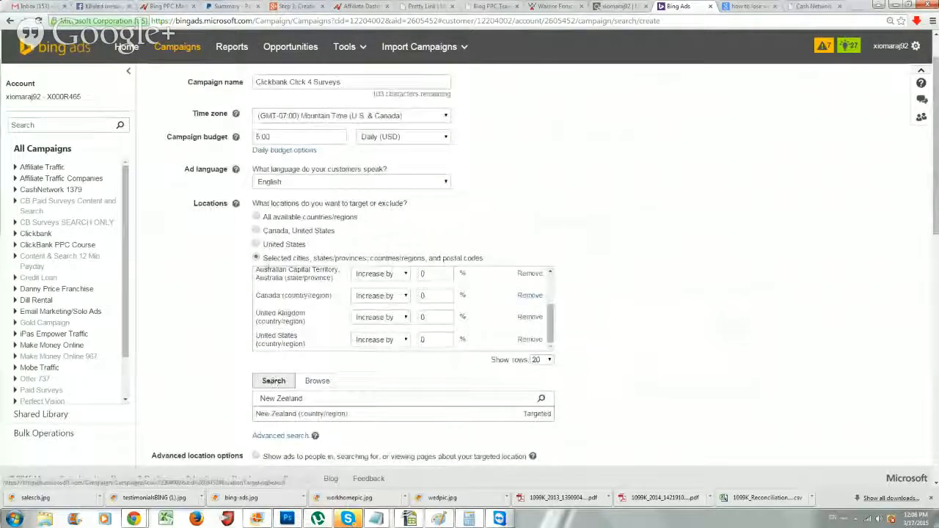
scroll(257, 299, up, 3)
scroll(257, 300, up, 1)
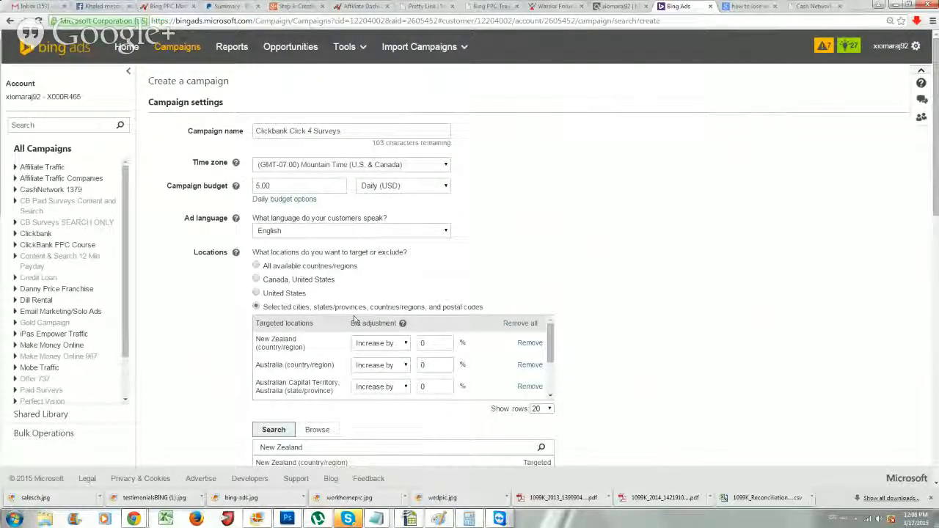
scroll(314, 327, down, 3)
scroll(314, 327, down, 5)
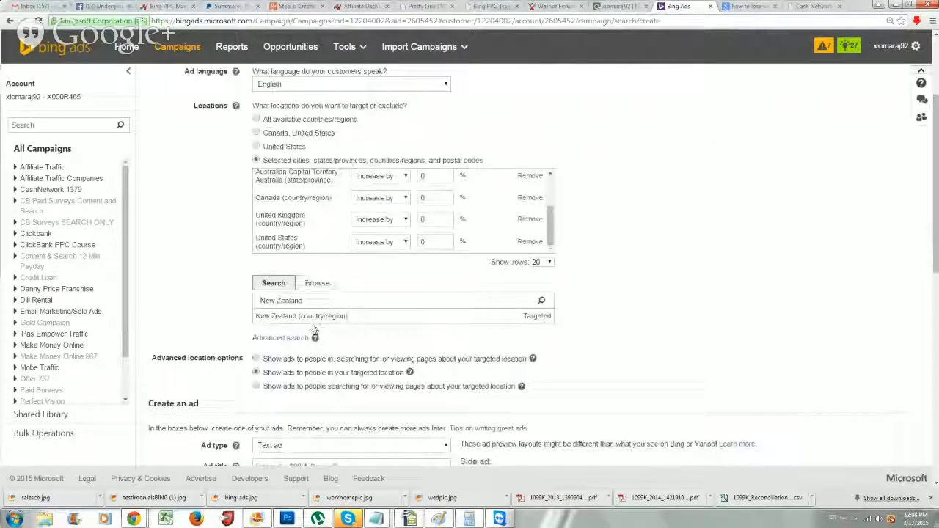
scroll(289, 328, down, 3)
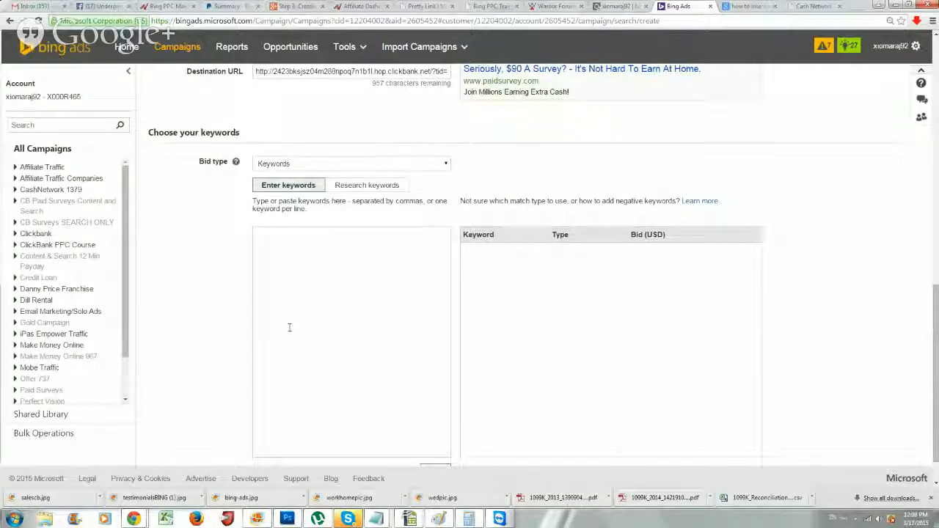
mouse_move(144, 521)
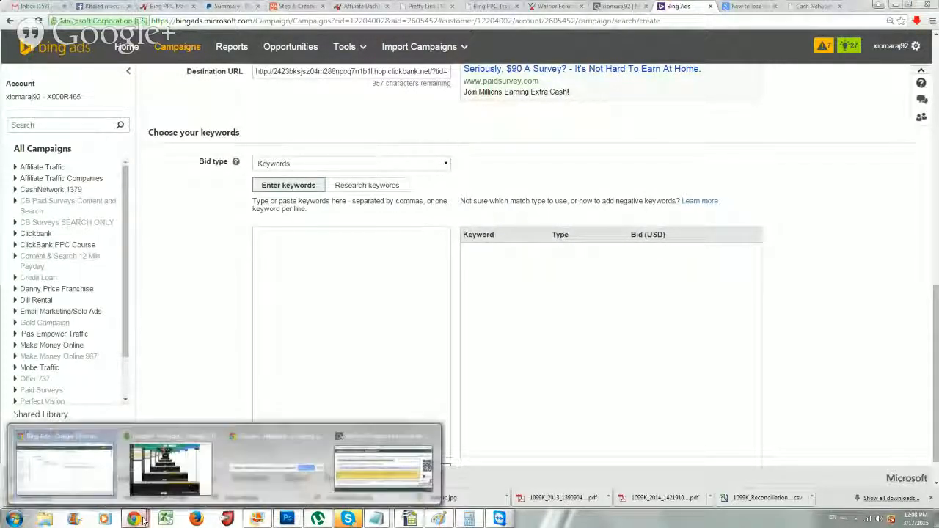
click(170, 467)
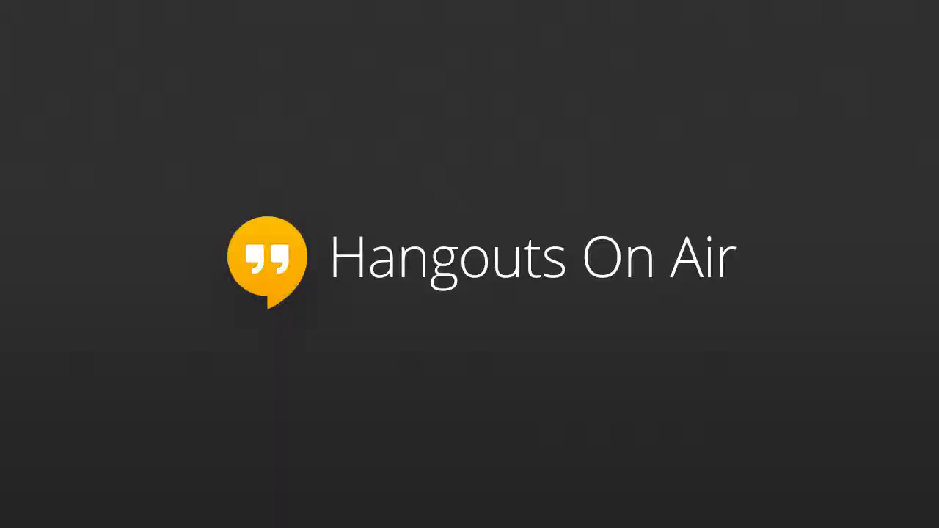